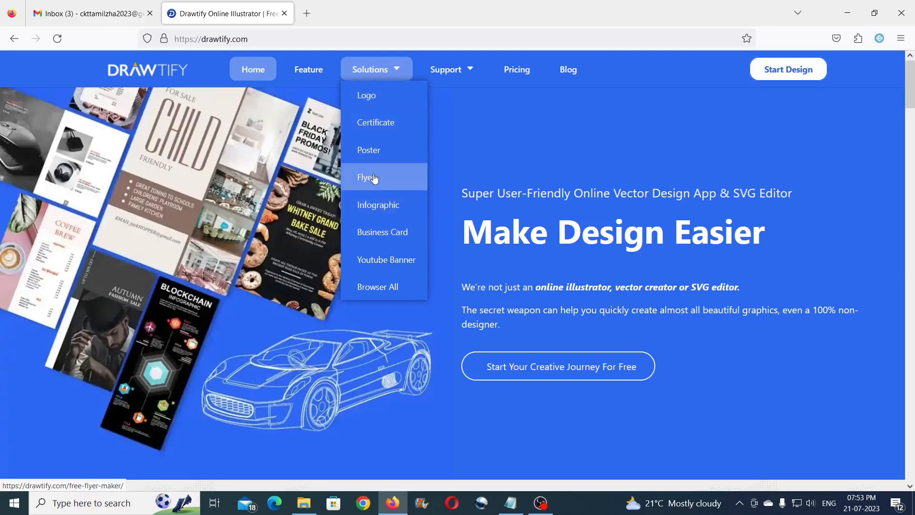
Open the free flyer maker page and launch its online designer to reach the flyer templates
click(375, 177)
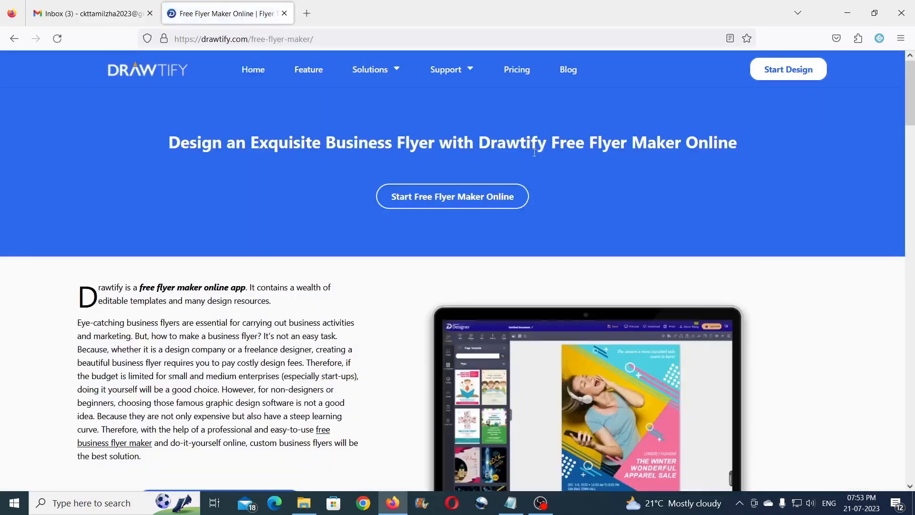
scroll(534, 152, down, 15)
scroll(461, 146, up, 12)
click(459, 197)
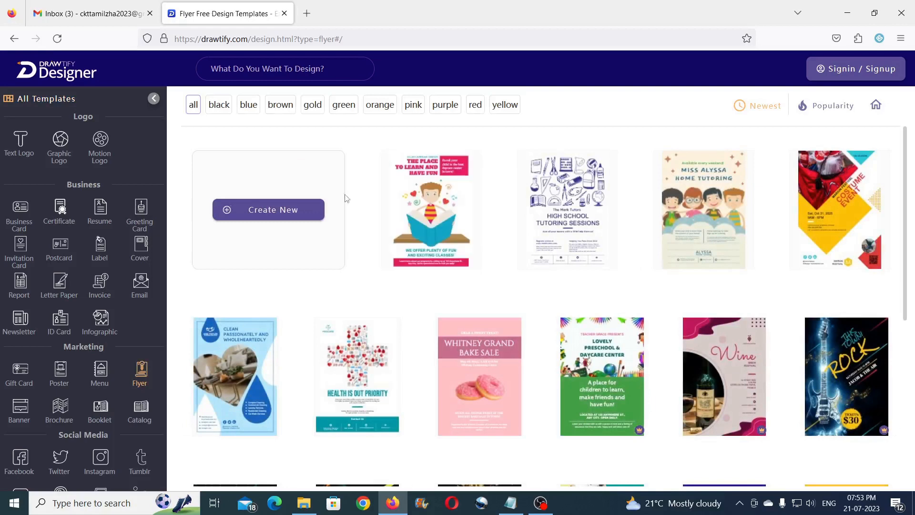
Open the Cleaning Company Flyer template in the editor, allowing pop-ups for drawtify.com
scroll(654, 210, down, 3)
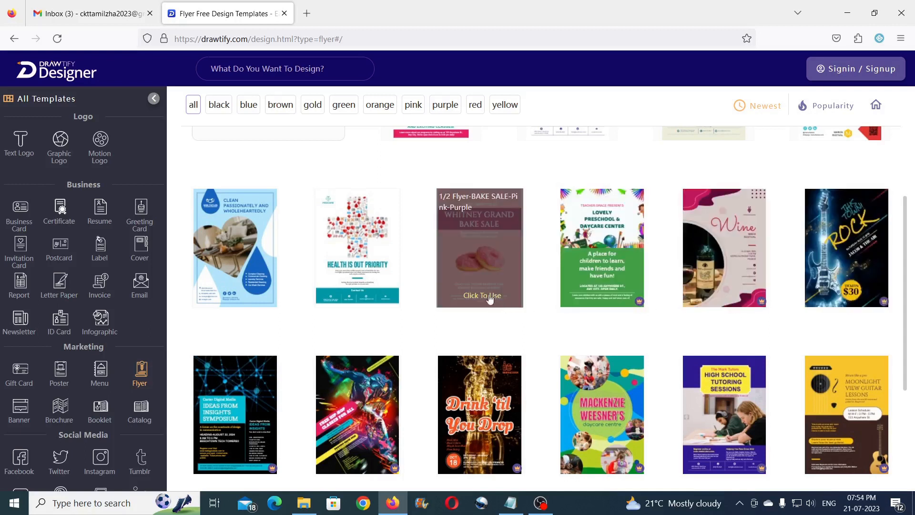
click(245, 244)
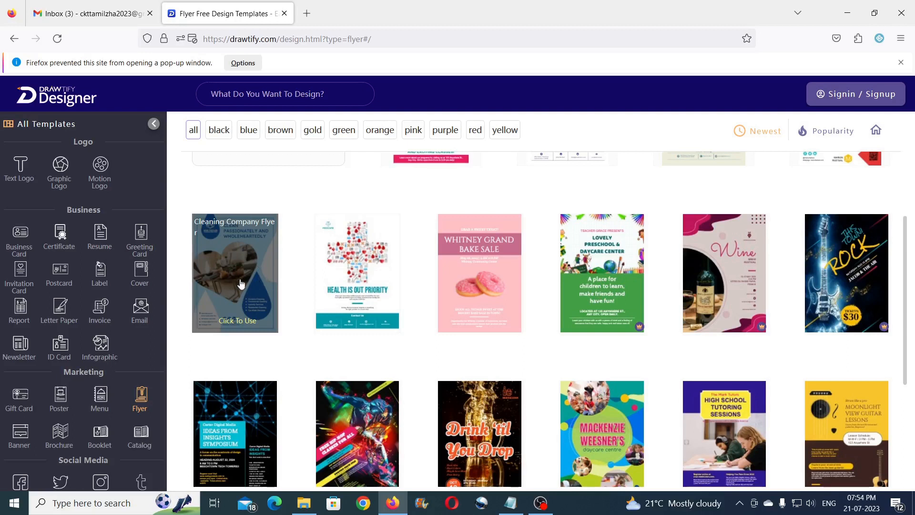
click(230, 320)
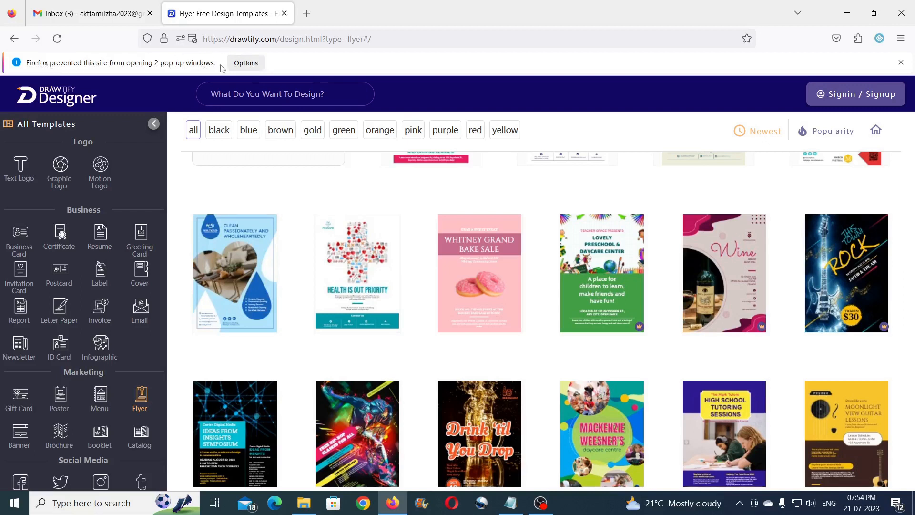
click(246, 65)
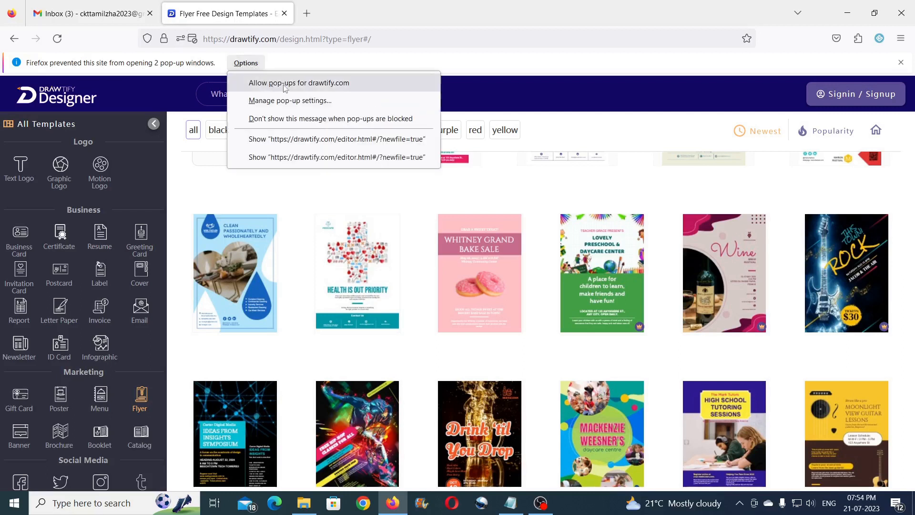
click(322, 88)
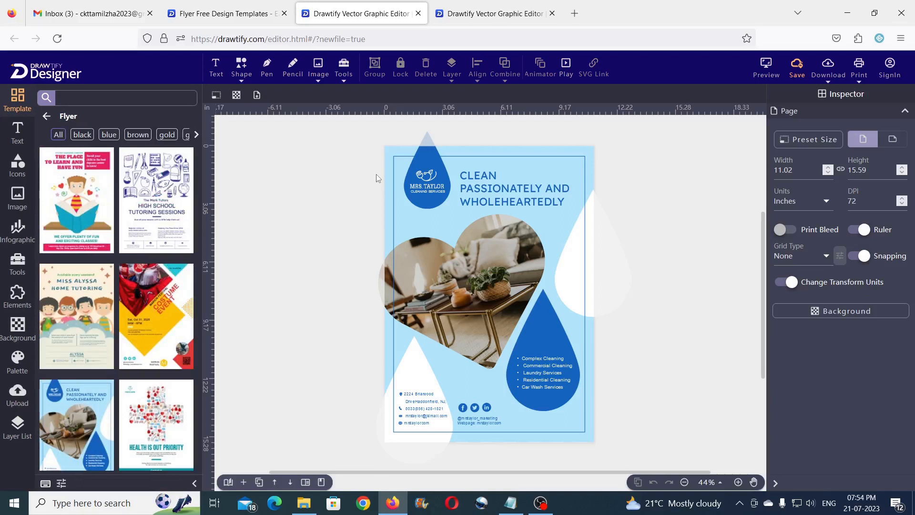
Insert "CKT" at the start of the flyer headline so it reads "CKT CLEAN PASSIONATELY AND WHOLEHEARTEDLY"
click(490, 185)
double_click(531, 193)
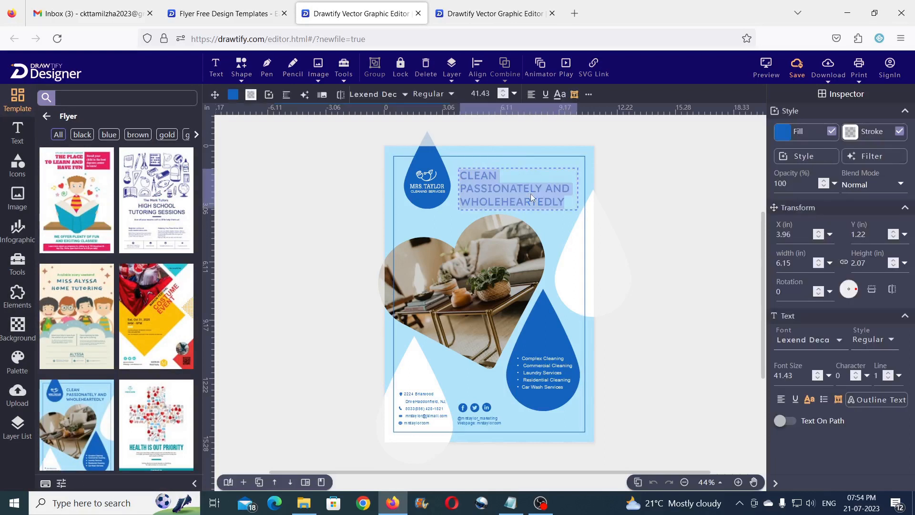
click(491, 175)
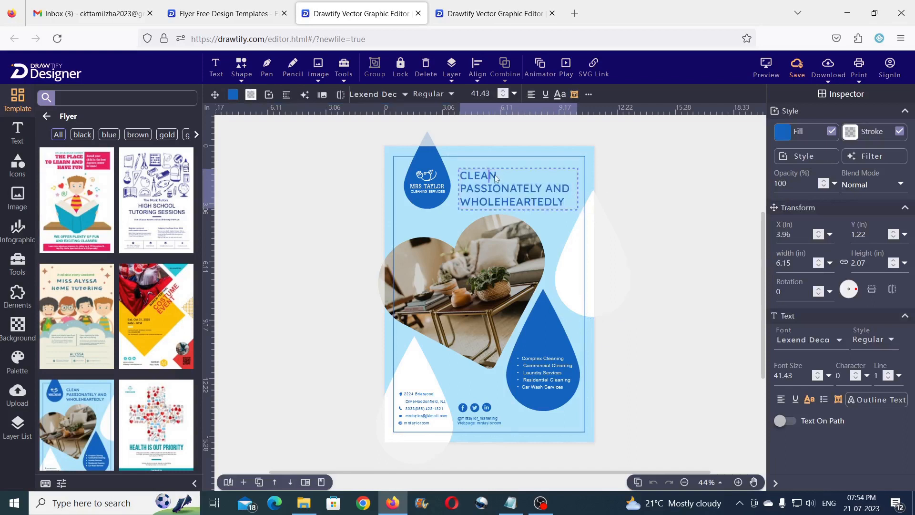
click(501, 177)
key(ctrl+Home)
text(CKT)
click(582, 198)
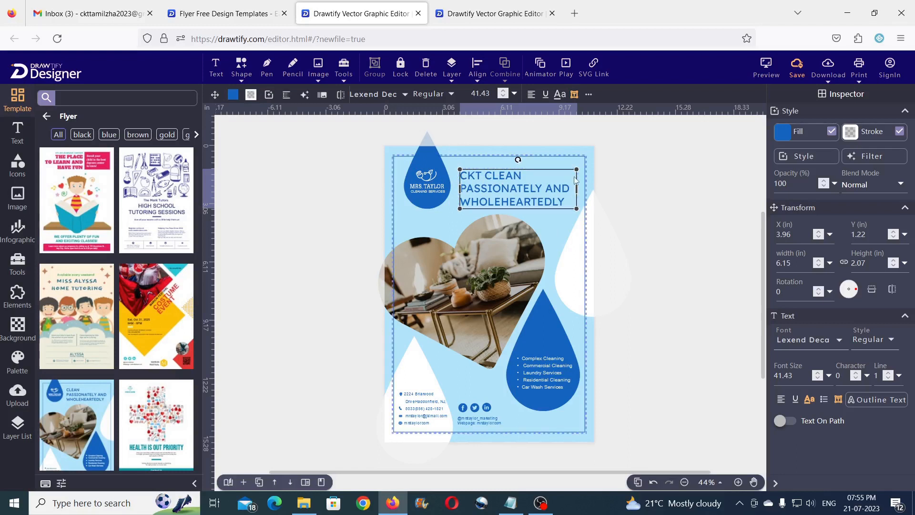
click(520, 256)
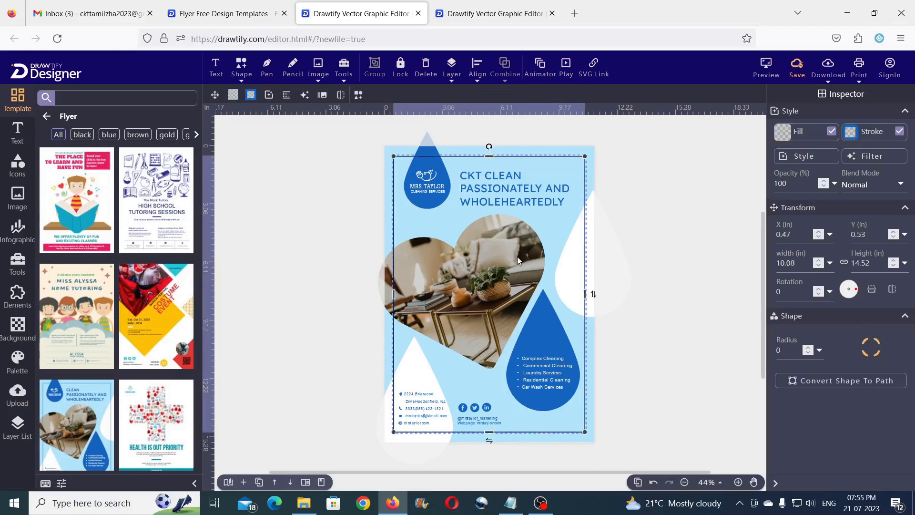
click(553, 327)
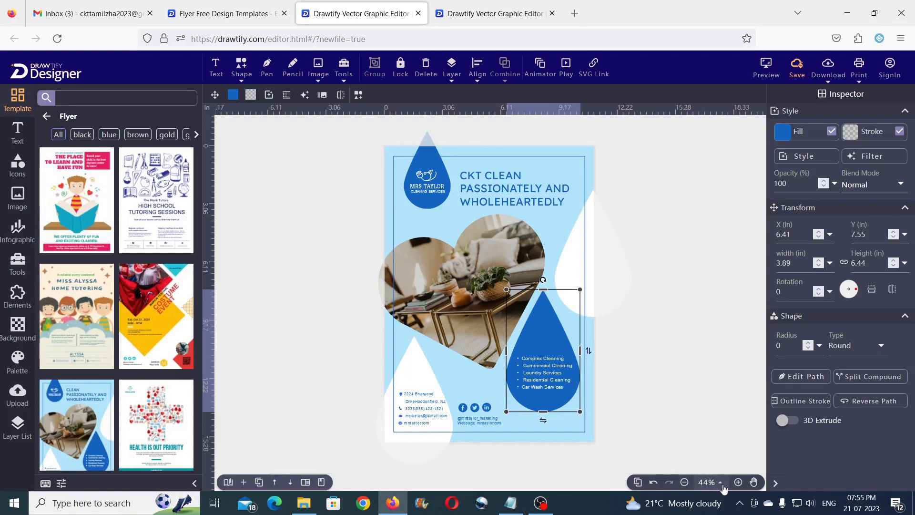
click(738, 482)
click(739, 483)
click(738, 482)
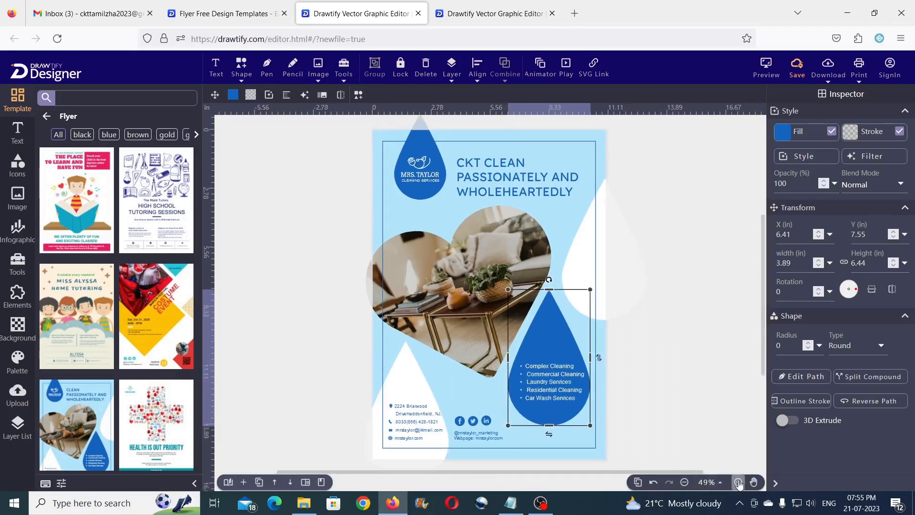
click(739, 483)
click(666, 310)
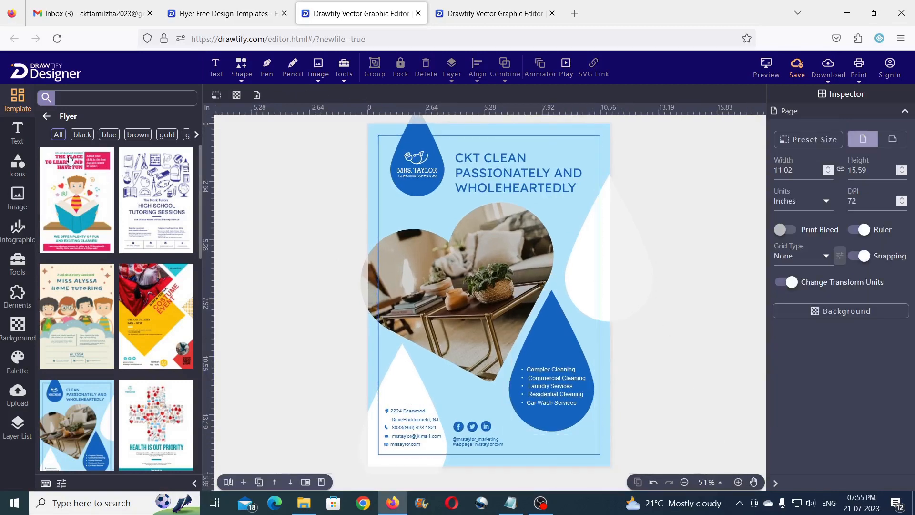
Add the green "light" text effect, sized about 1.97 by 1.04 in, just below the logo drop
click(18, 139)
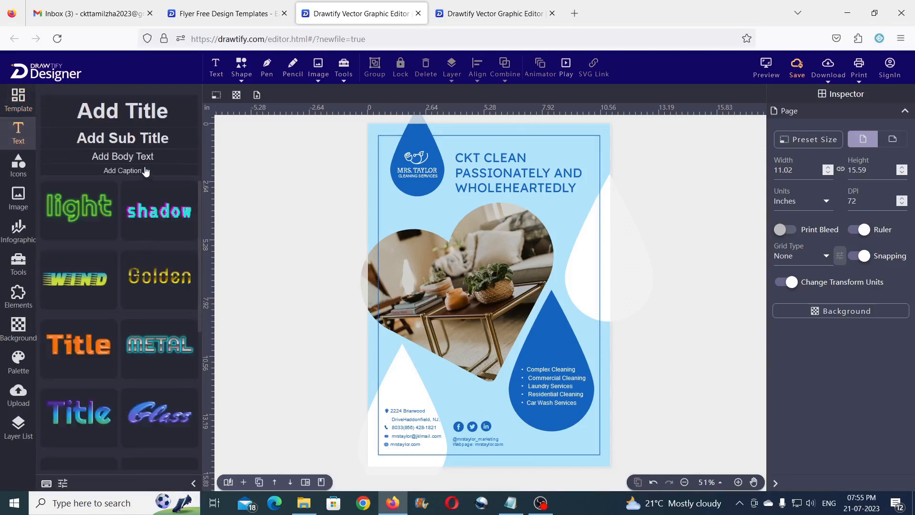
click(87, 214)
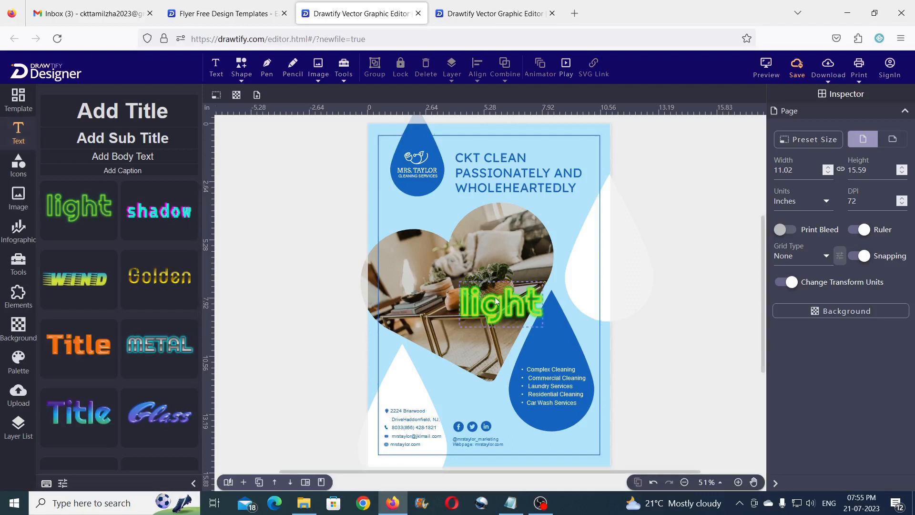
drag(494, 302, 429, 220)
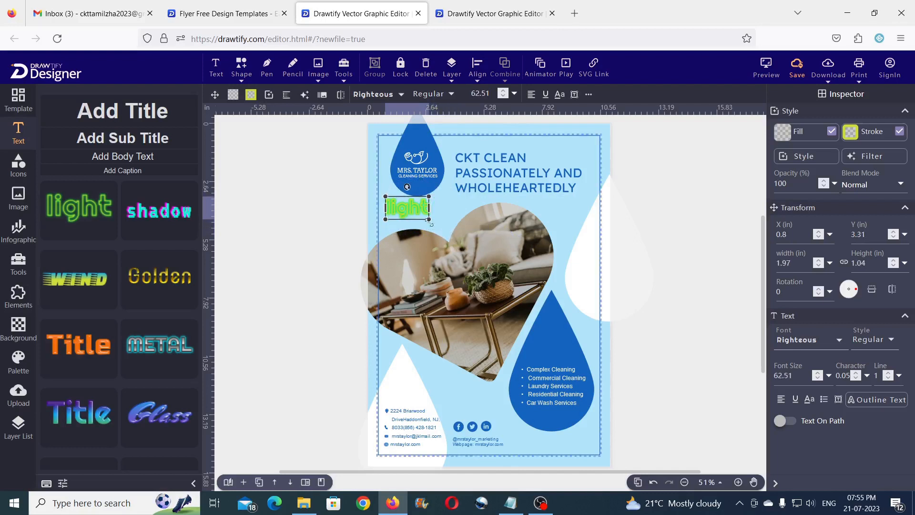
click(341, 195)
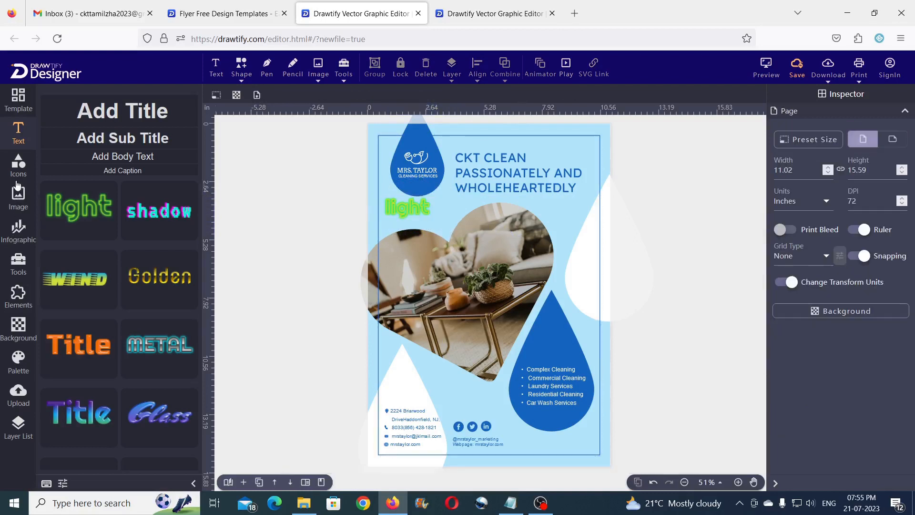
Add two Commerce icons: the storefront beneath the heart-shaped photo and the group of people below the headline's last word
click(17, 173)
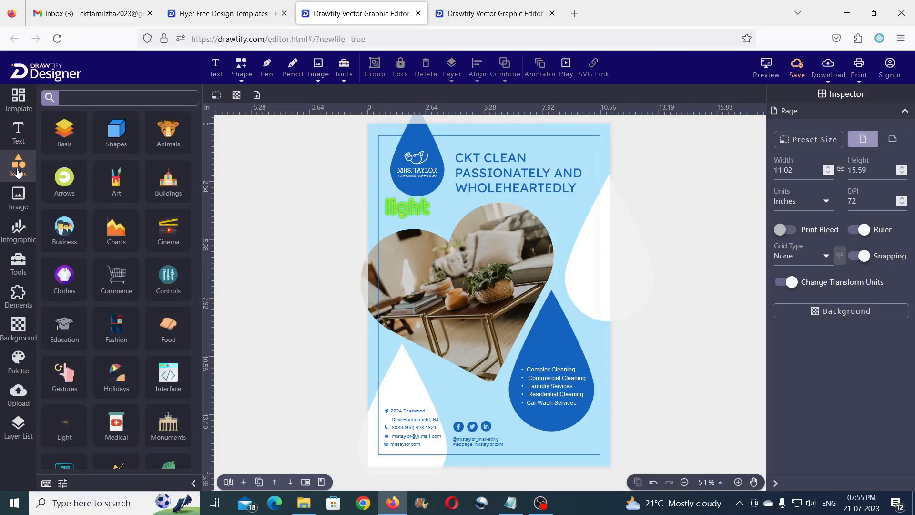
scroll(155, 299, down, 1)
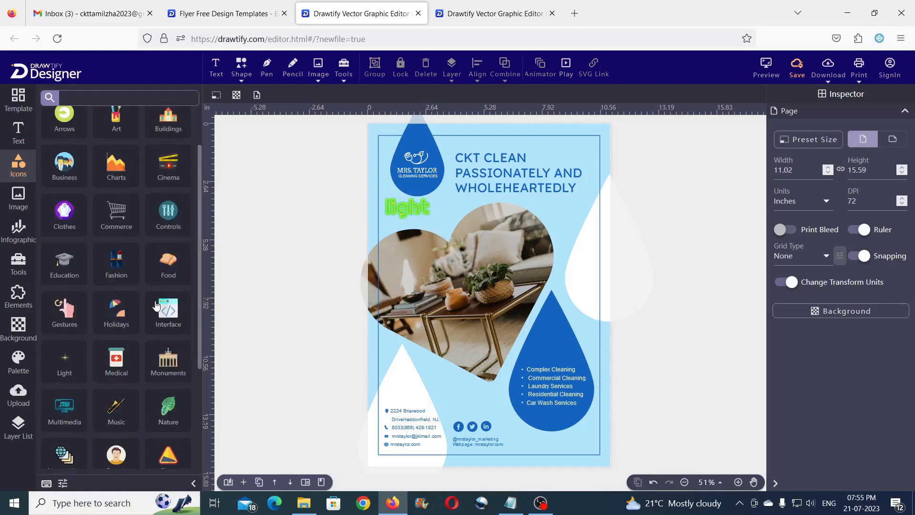
click(116, 217)
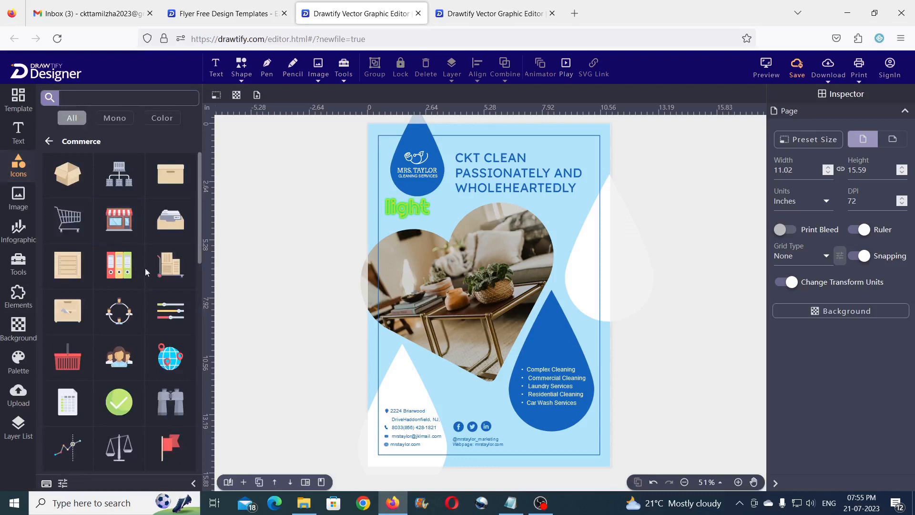
click(119, 220)
drag(496, 297, 454, 392)
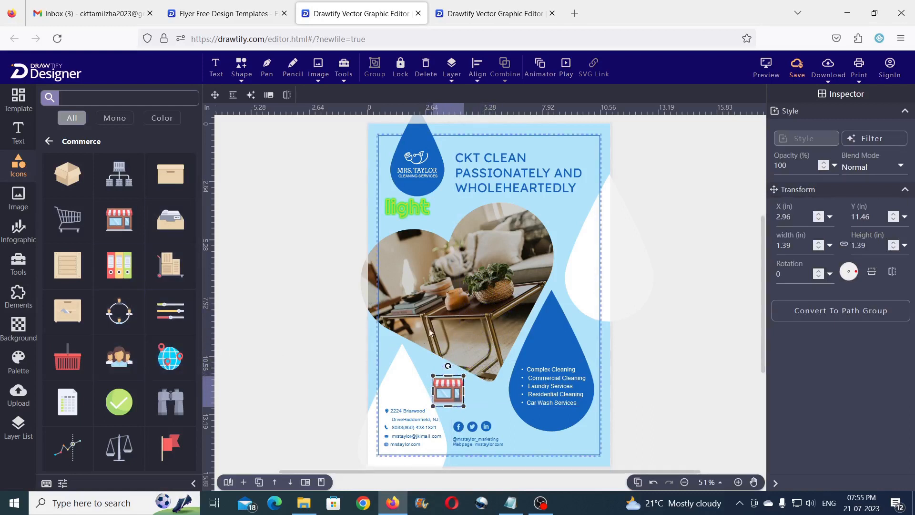
click(117, 361)
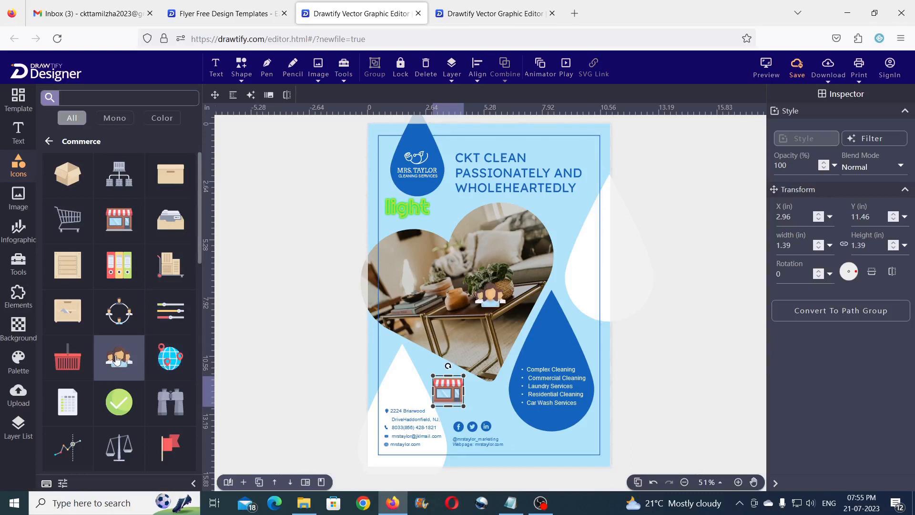
drag(491, 295, 569, 212)
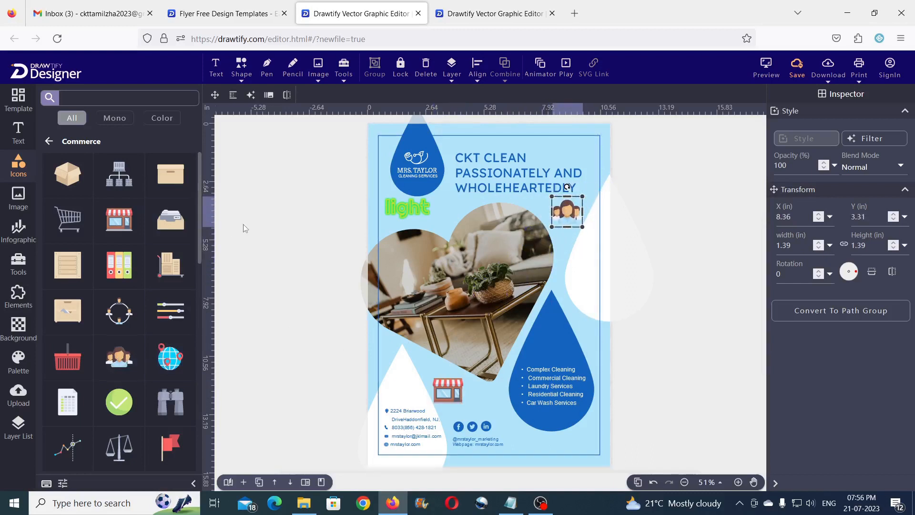
Look through the stock photo library and the available infographic categories
click(16, 200)
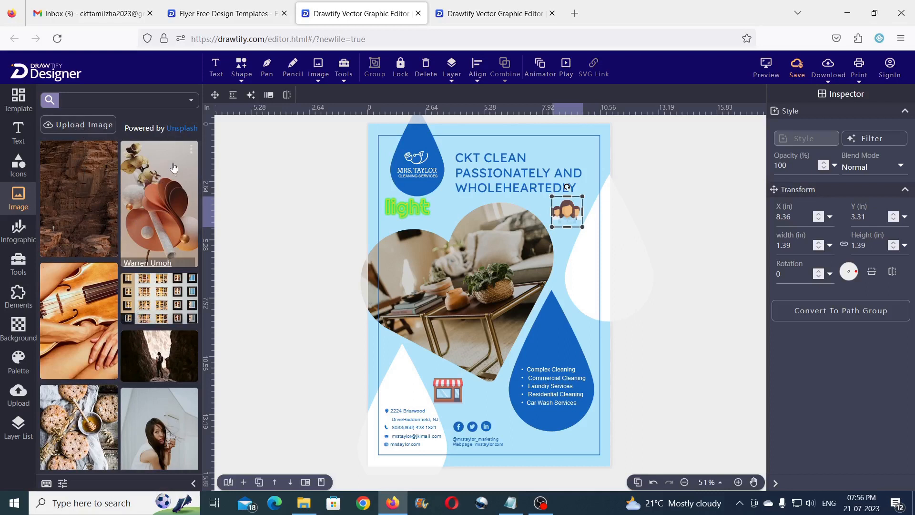
scroll(167, 281, down, 3)
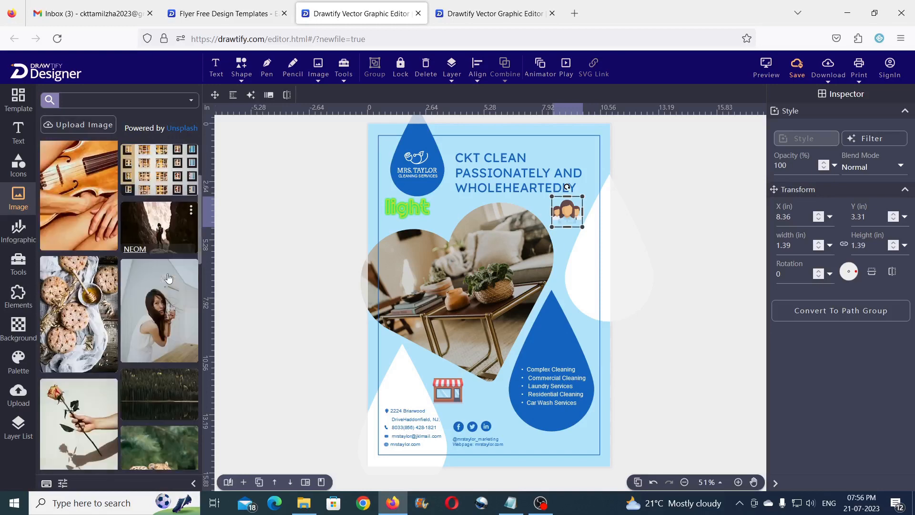
scroll(168, 278, down, 3)
scroll(167, 278, up, 3)
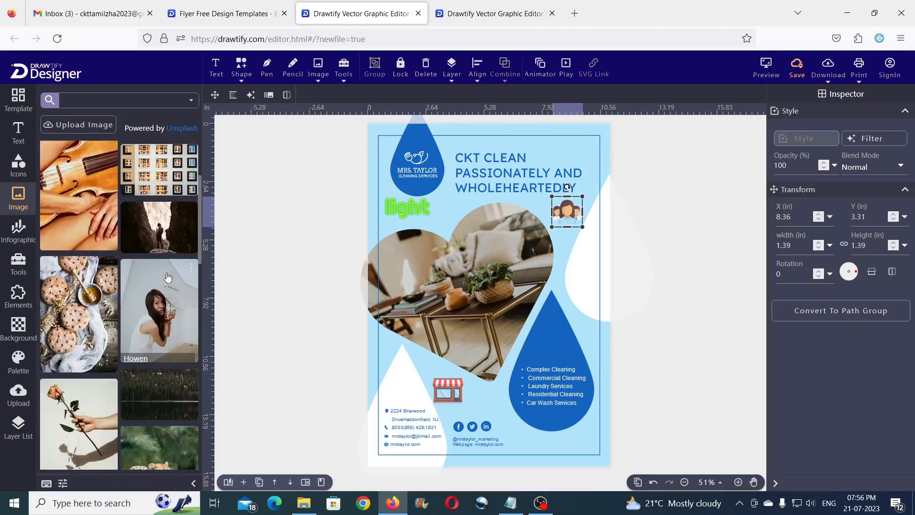
scroll(167, 276, up, 2)
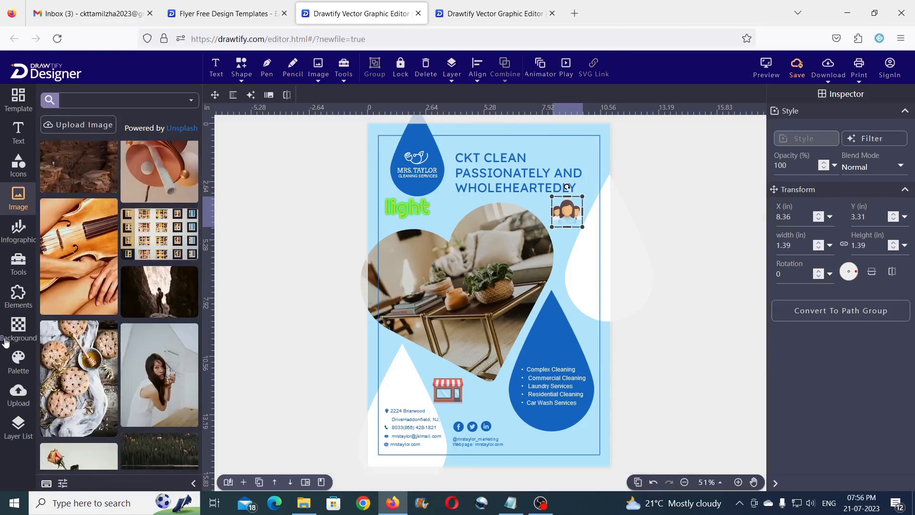
click(22, 234)
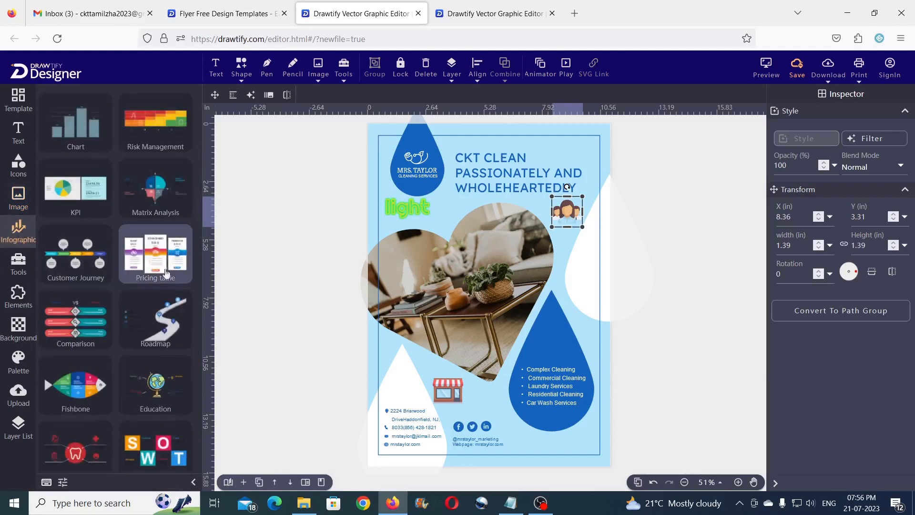
scroll(162, 396, down, 2)
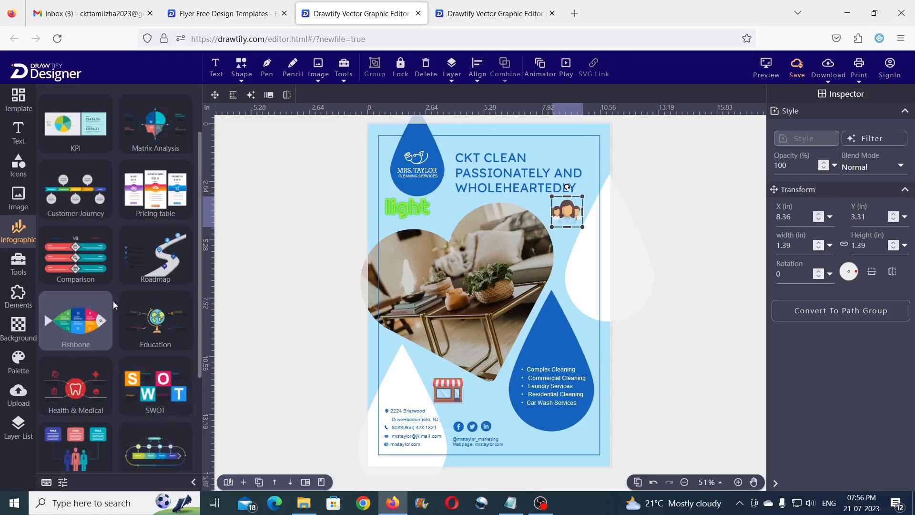
scroll(157, 274, down, 5)
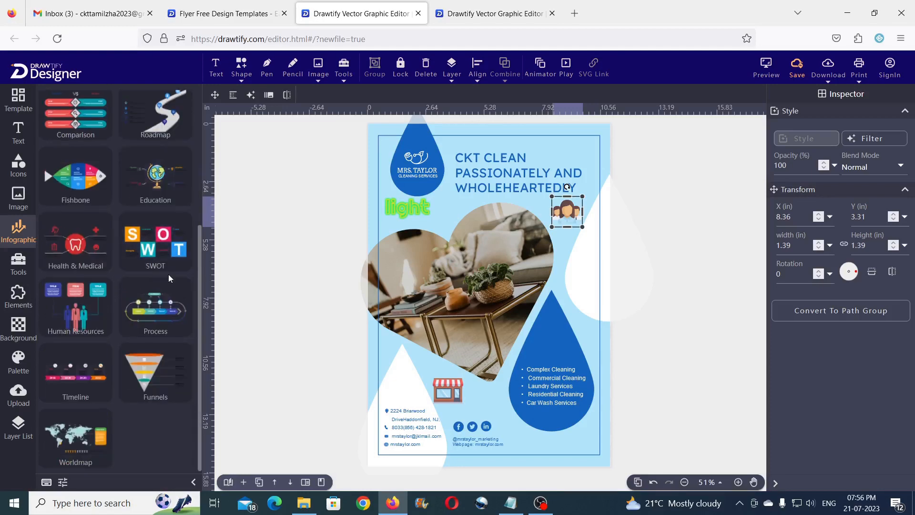
scroll(170, 280, up, 5)
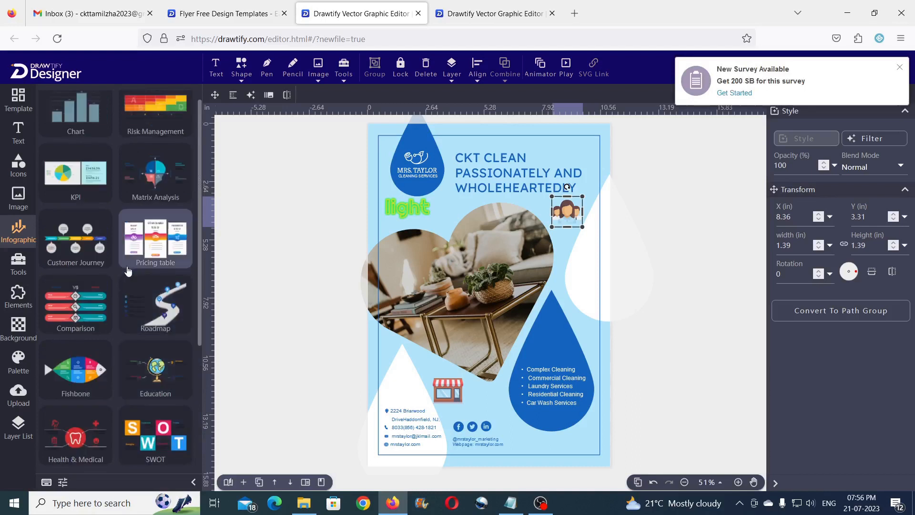
Try to insert the premium three-column pricing table infographic with blue, orange and green tops, and dismiss the sign-in dialog
click(153, 247)
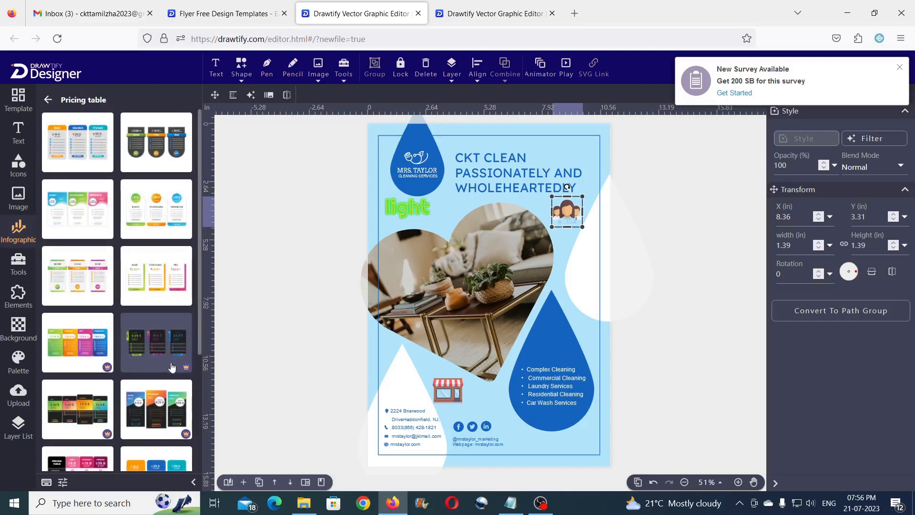
click(161, 404)
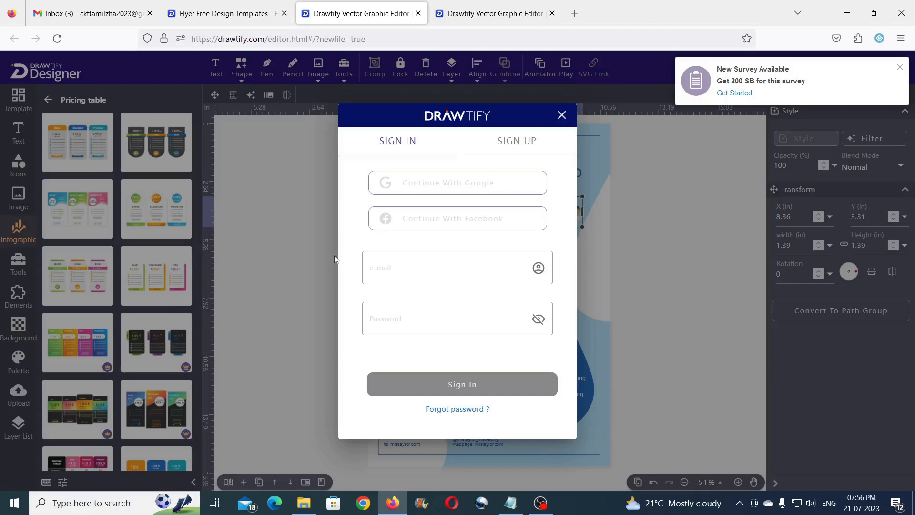
click(562, 115)
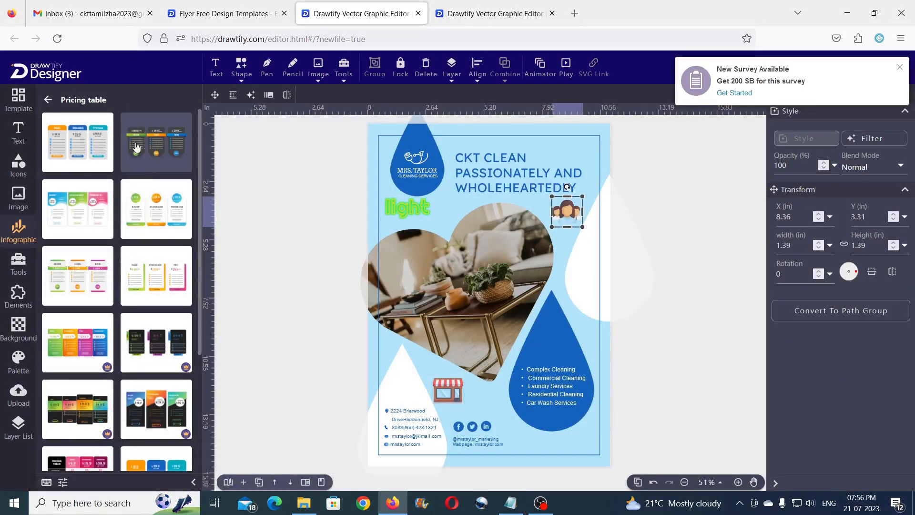
Add the dark three-column Silver, Gold and Rubi pricing table over the heart photo's upper edge, just below the group-of-people icon
click(146, 141)
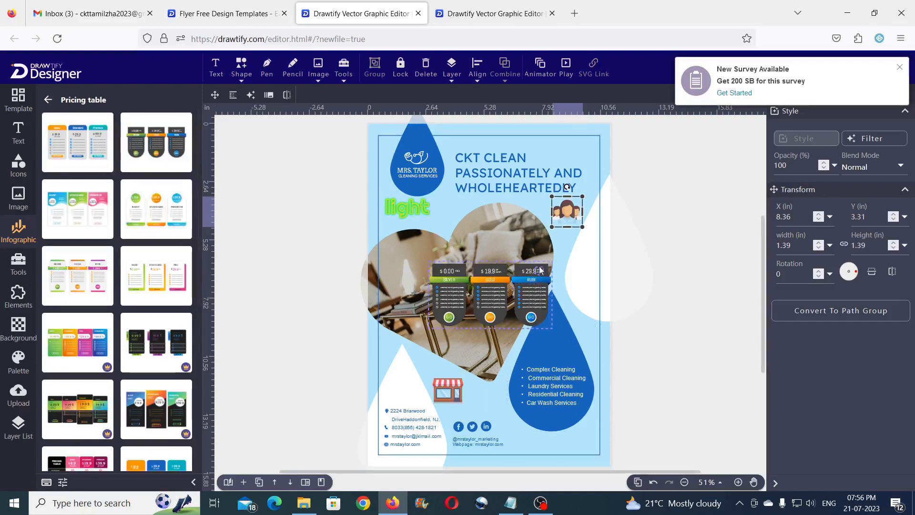
drag(542, 276, 589, 234)
click(311, 222)
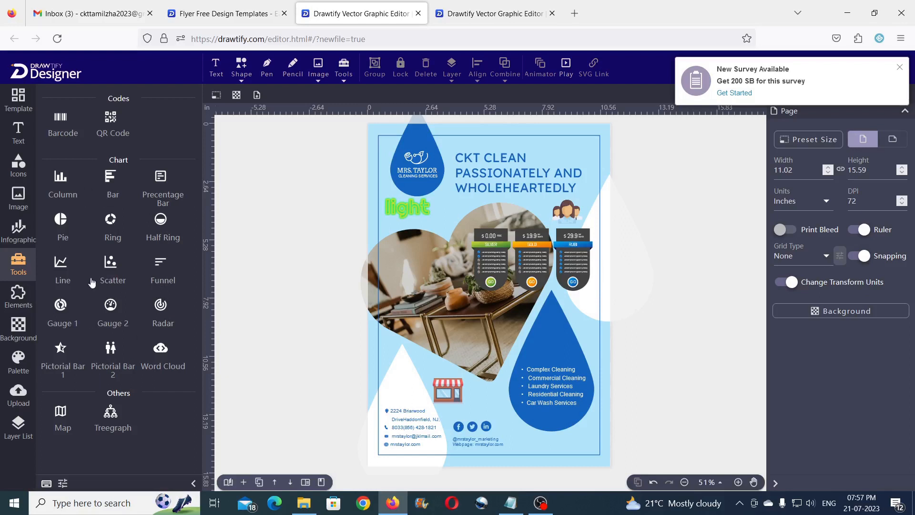
Add a bar chart, shrink it to about 2.41 by 3.65 in and place it just above the contact details
click(117, 192)
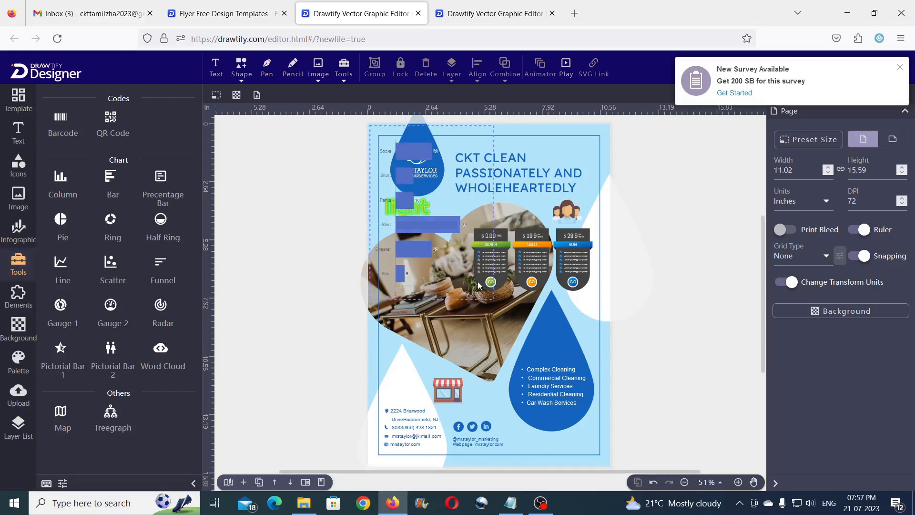
drag(407, 227, 423, 323)
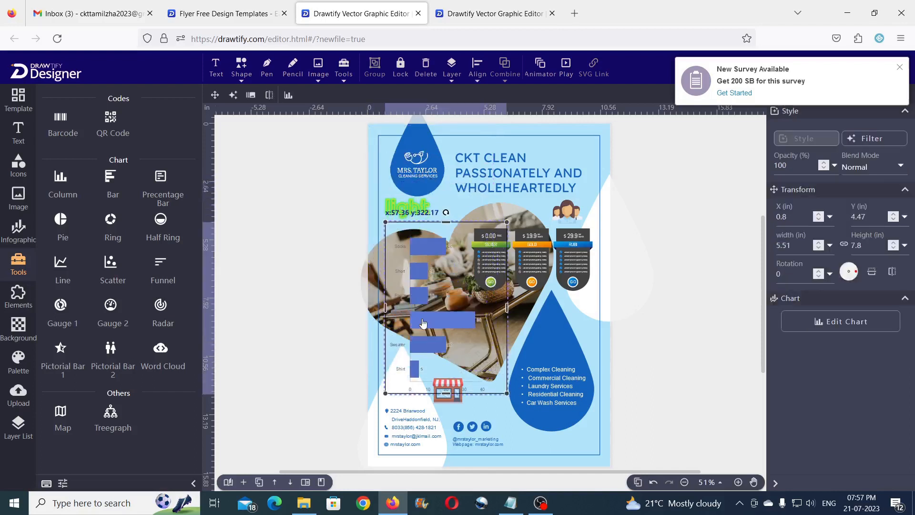
drag(507, 393, 392, 381)
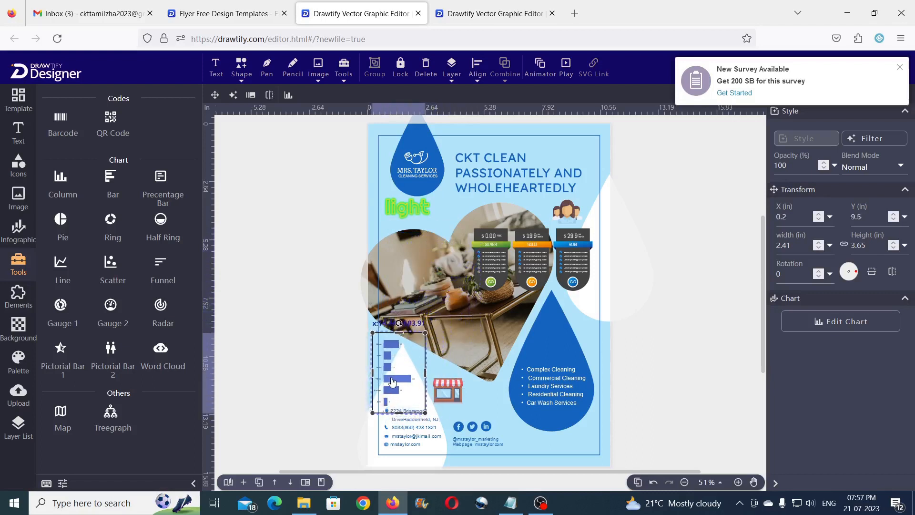
click(669, 287)
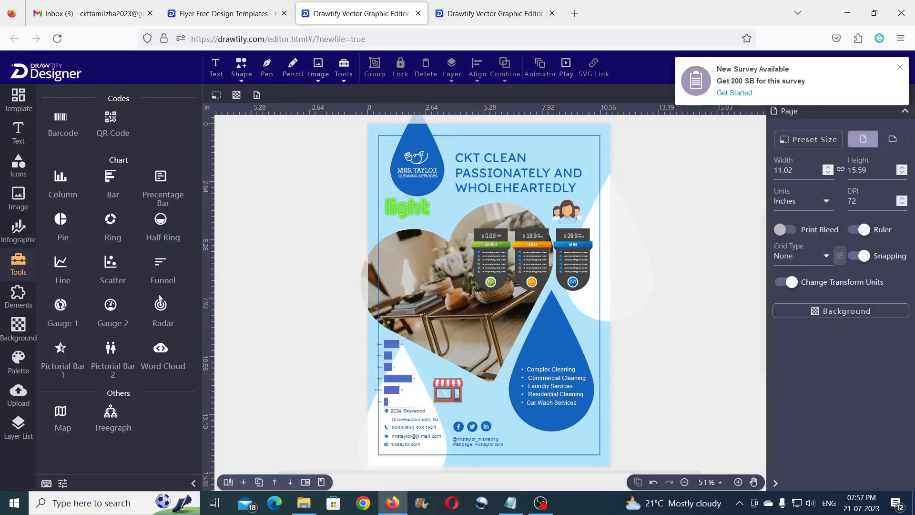
Try to insert the premium red "Get 50% Off" badge from the Sale elements, and dismiss the sign-in dialog
click(18, 295)
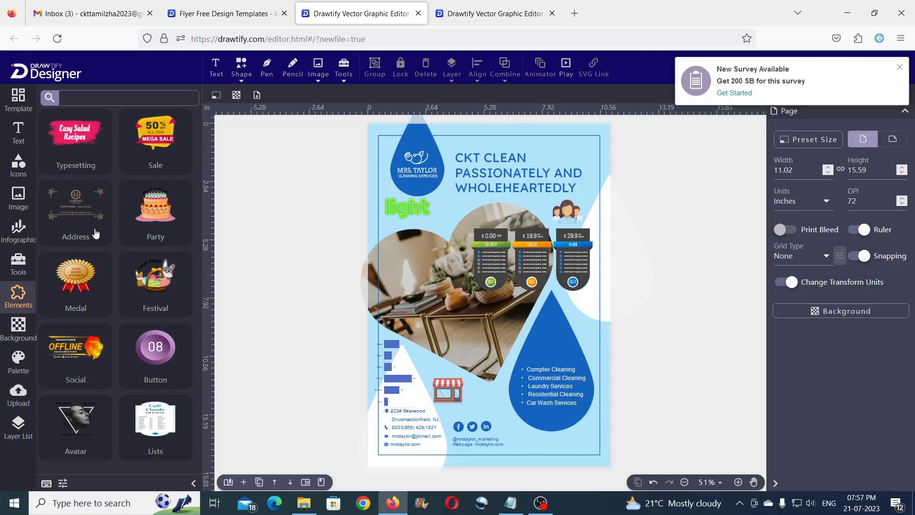
click(161, 139)
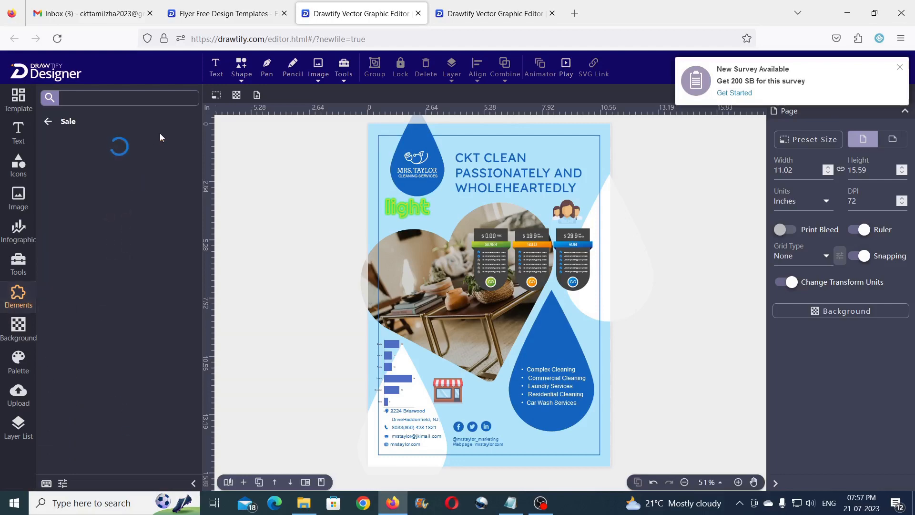
scroll(136, 300, down, 10)
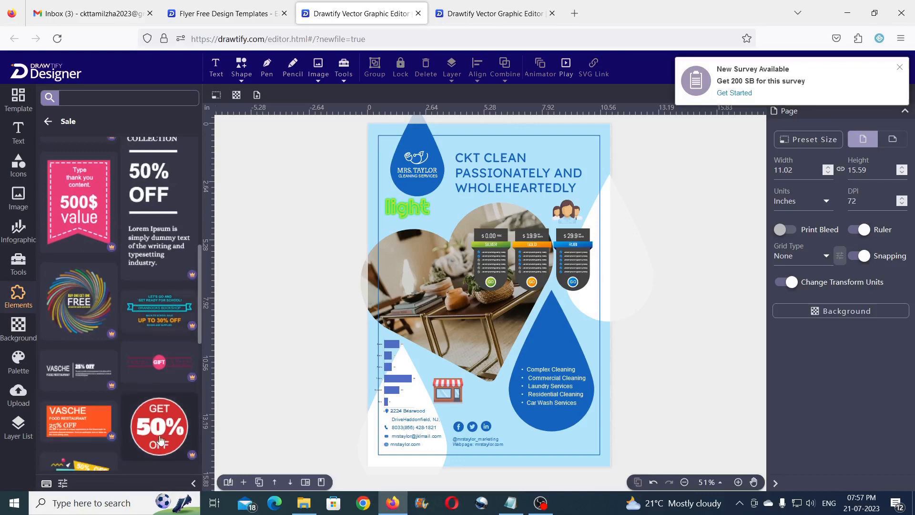
click(160, 440)
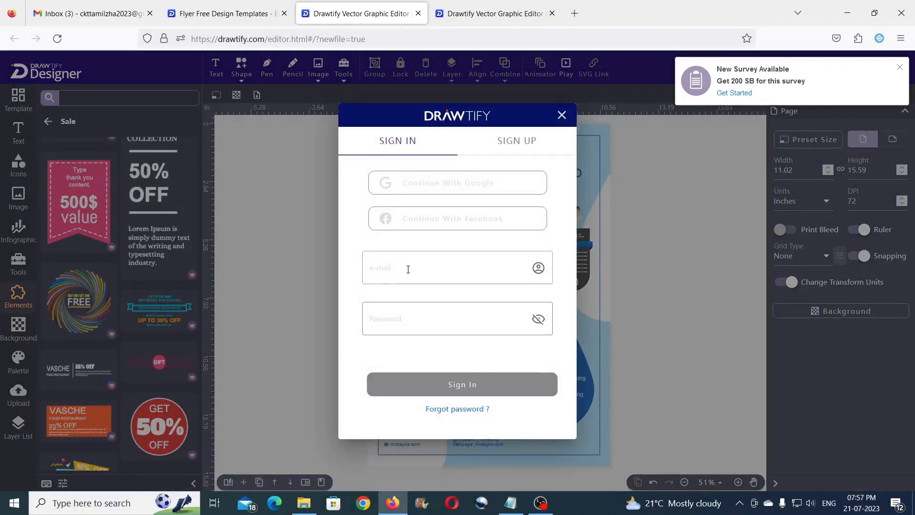
click(563, 115)
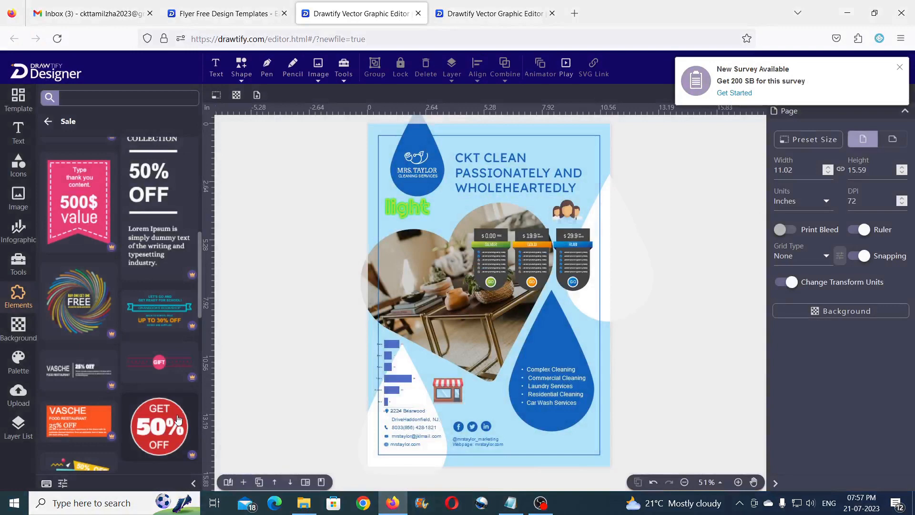
Add the "Great Deals Sale 50% Off" element over the heart photo, scaled down to about 4.78 by 4.97 in
scroll(178, 419, up, 10)
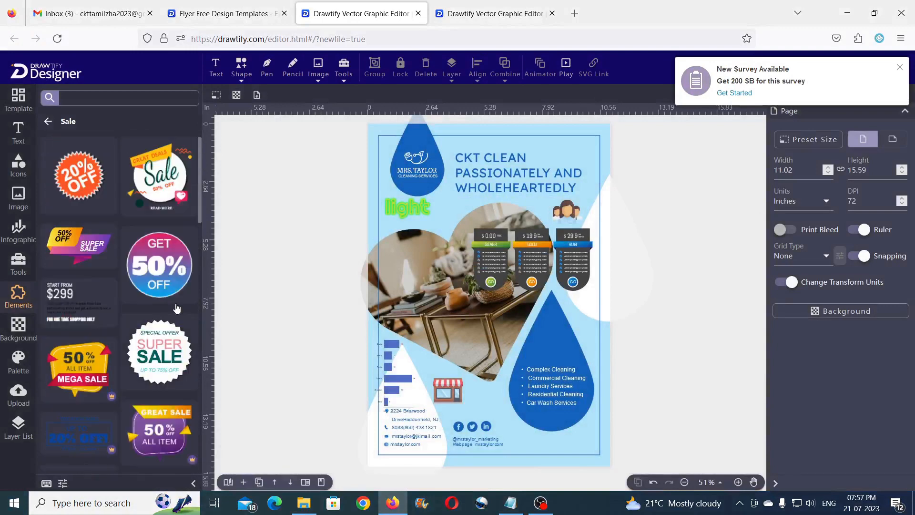
click(166, 181)
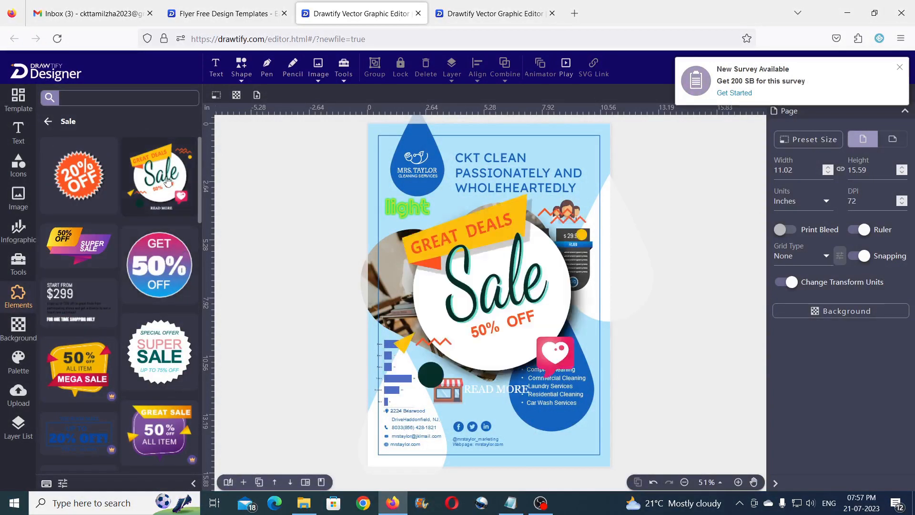
click(533, 306)
drag(588, 395, 499, 304)
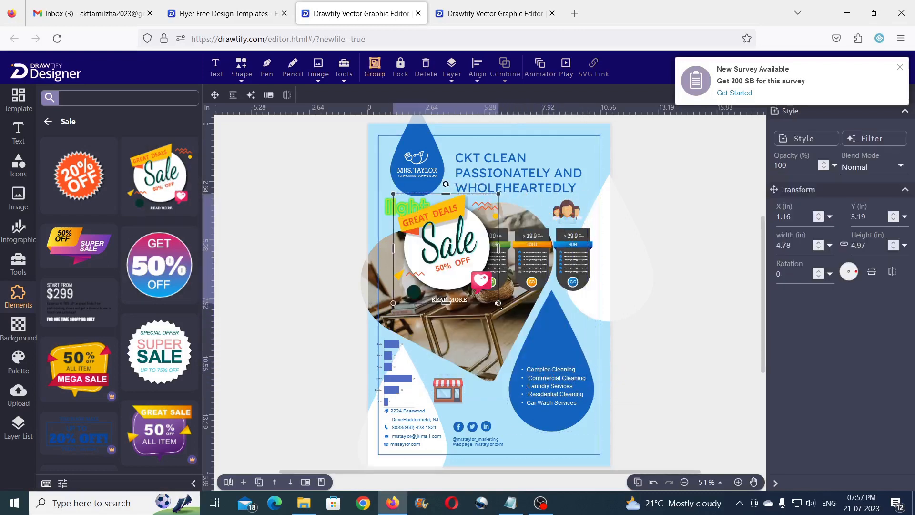
click(715, 239)
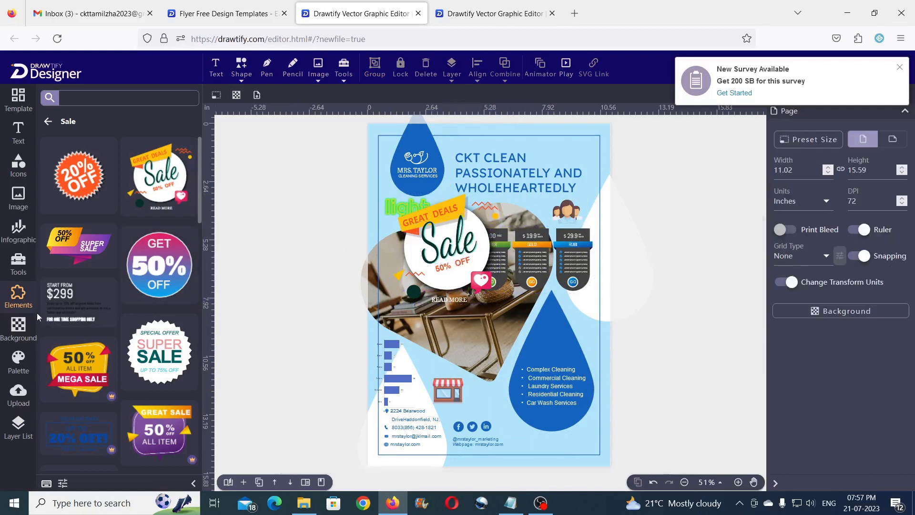
Look through the background textures and the red colour palettes
click(18, 329)
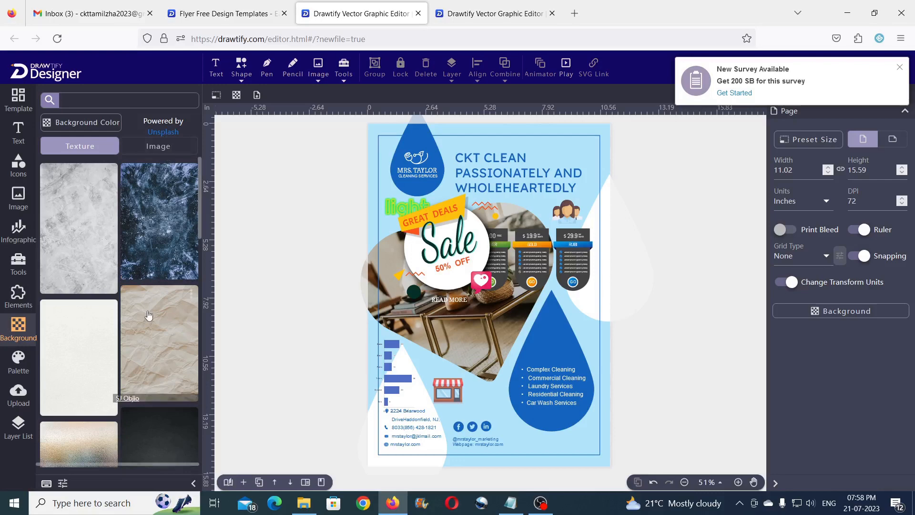
scroll(149, 315, down, 5)
scroll(152, 326, down, 3)
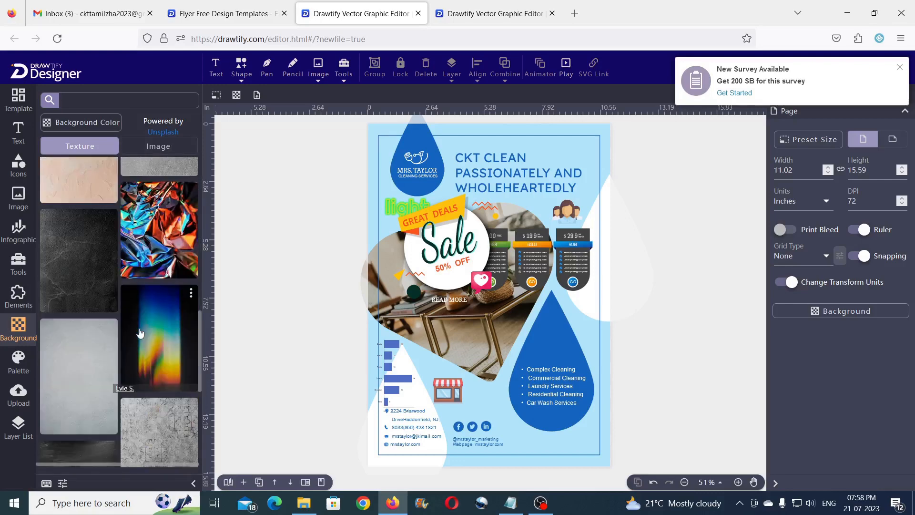
click(15, 365)
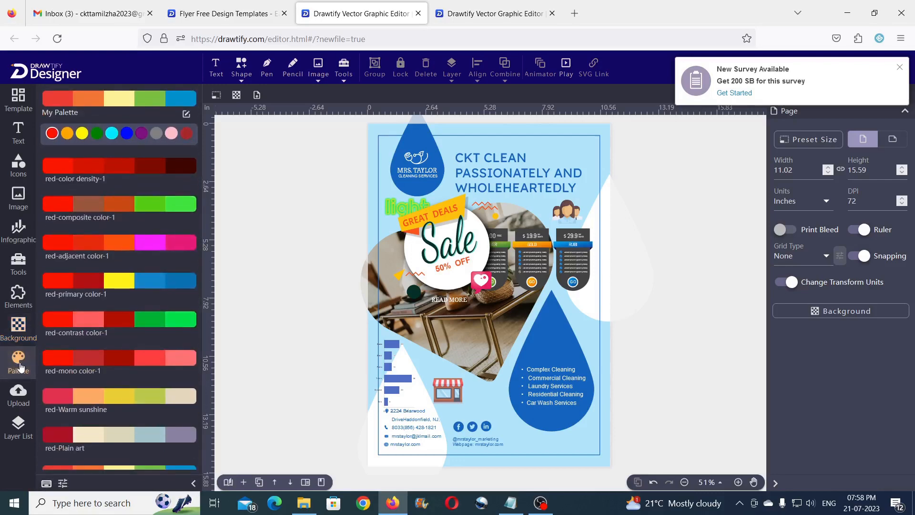
scroll(119, 279, down, 3)
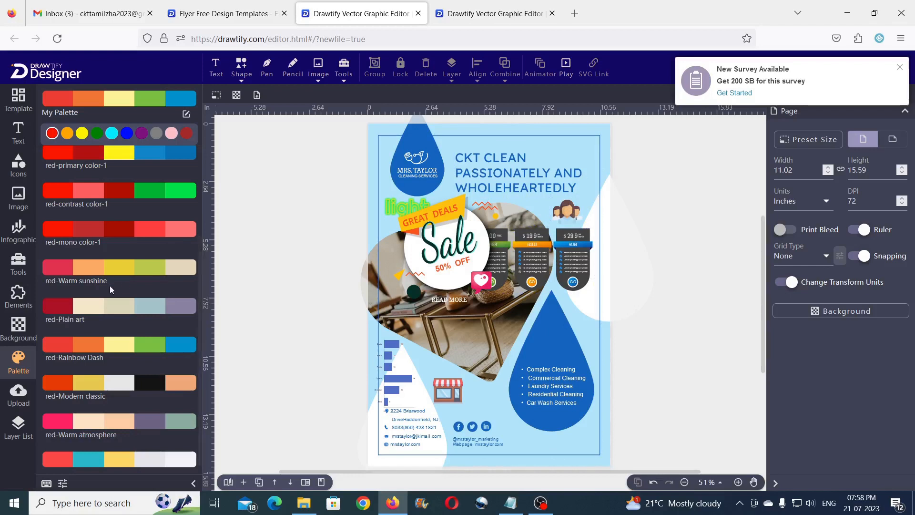
scroll(127, 312, up, 3)
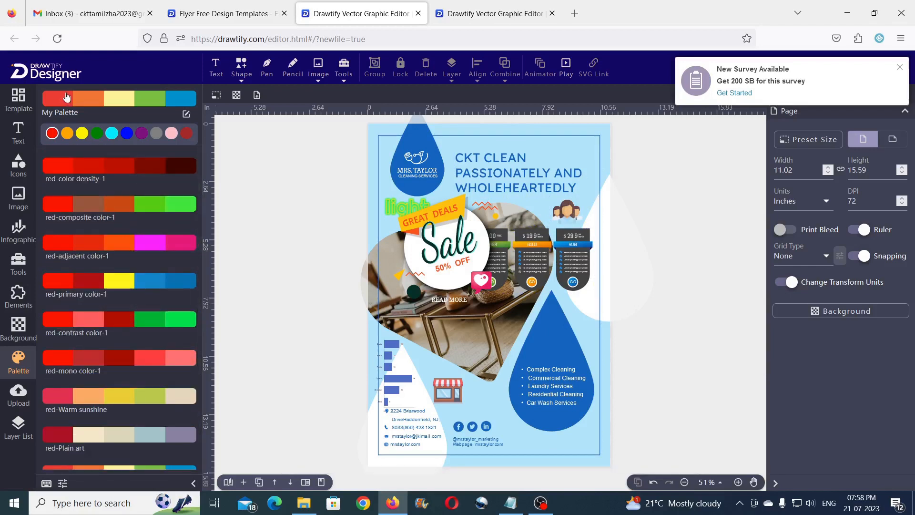
Try to open the upload area, dismiss the sign-in dialog, and view the page's layer list
click(21, 399)
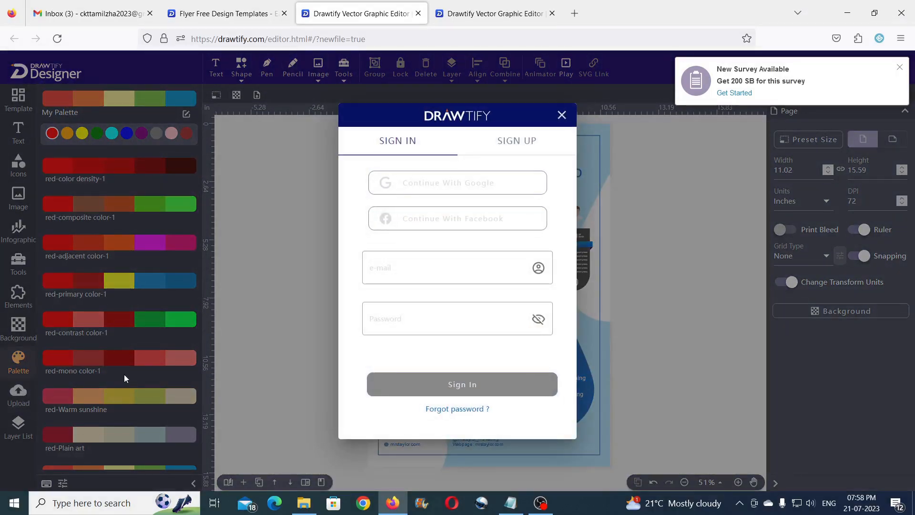
click(561, 116)
click(24, 433)
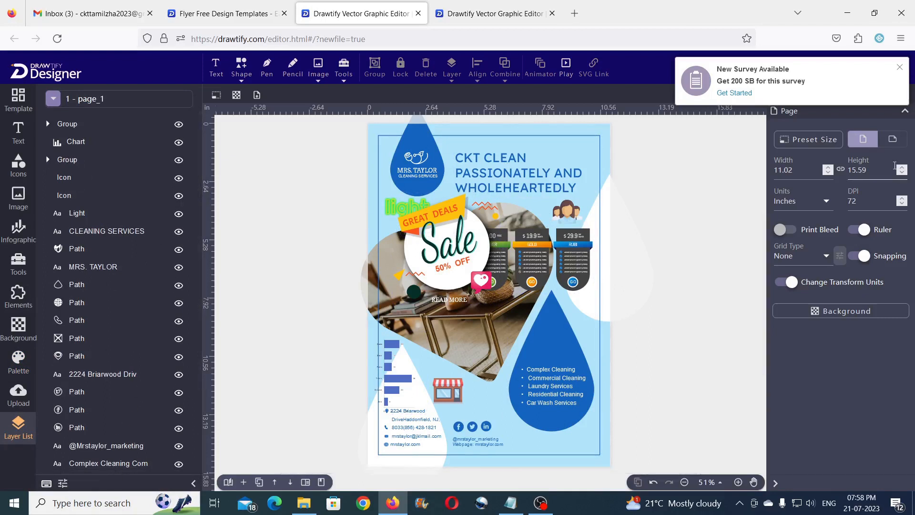
Dismiss the survey notification and inspect the properties of the headline text and the Sale element
click(900, 69)
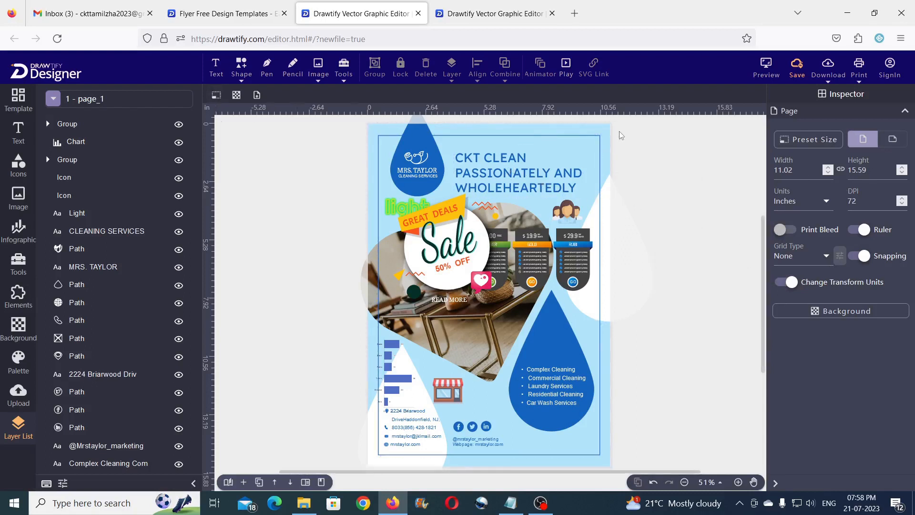
click(520, 160)
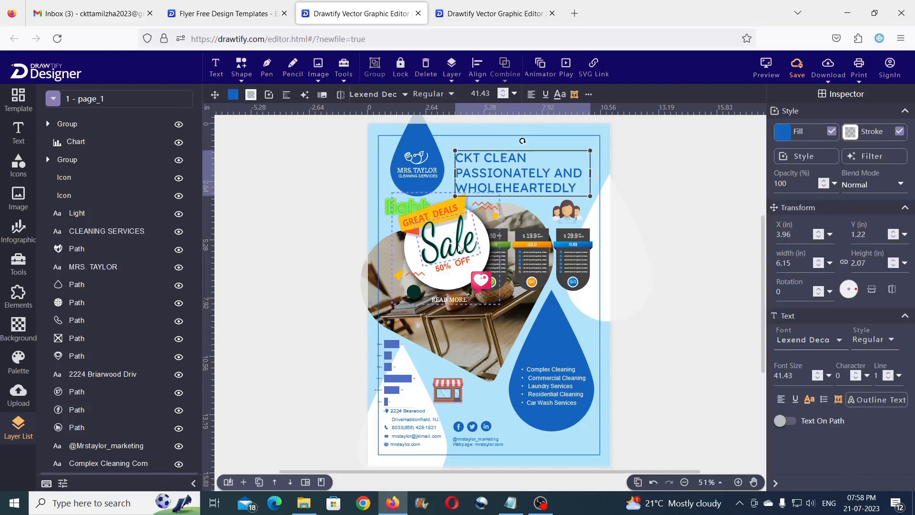
click(480, 245)
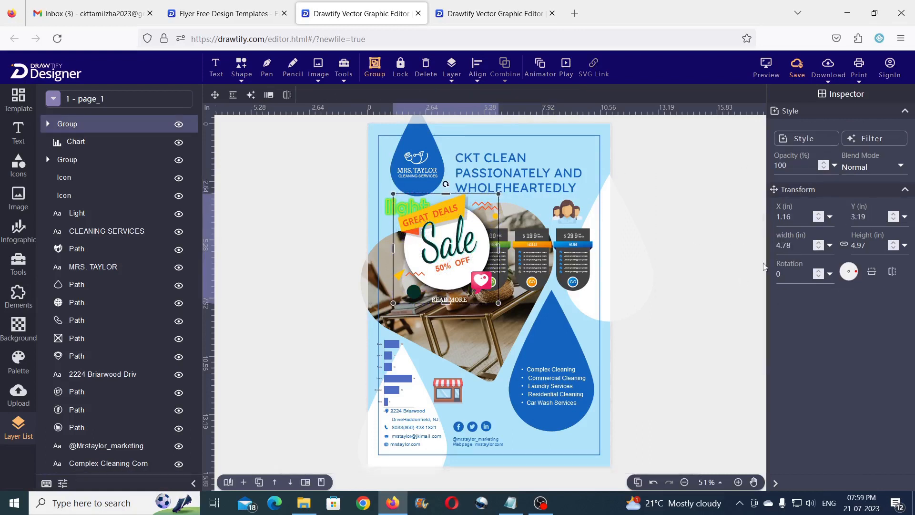
click(640, 179)
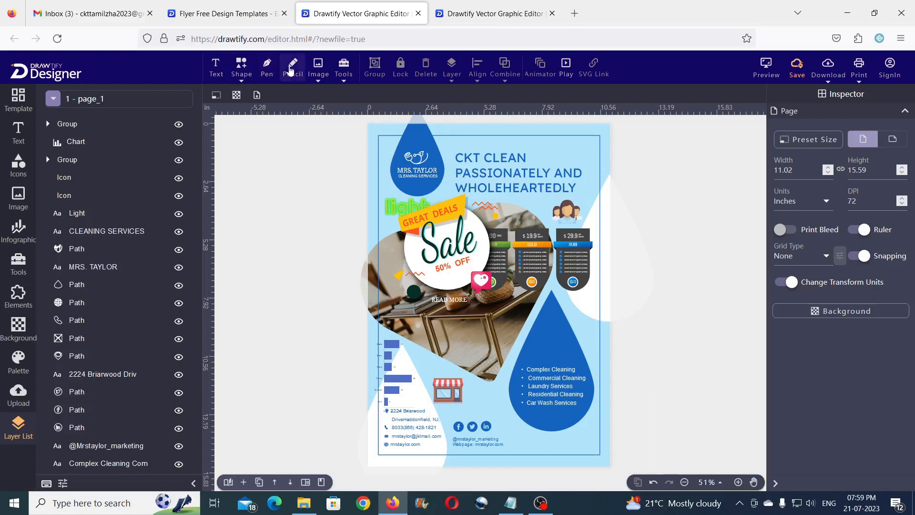
Draw a closed curved path about 2.2 by 1.45 in with the Pen tool over the headline's upper-right end, and deselect it
click(267, 75)
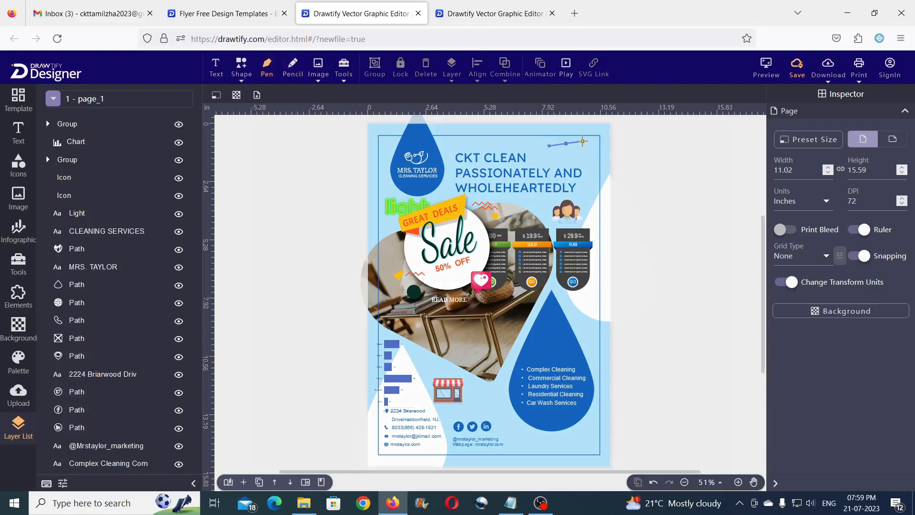
click(590, 157)
click(594, 175)
click(569, 153)
click(545, 151)
click(566, 142)
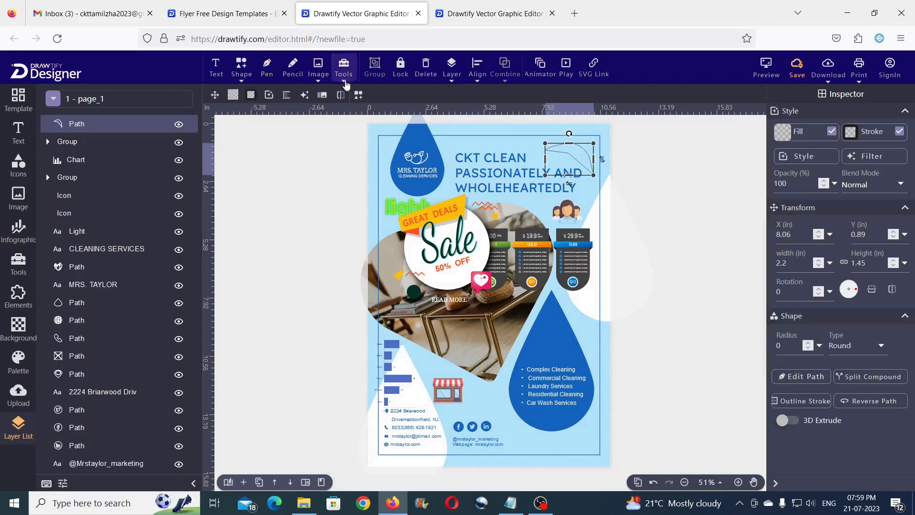
click(336, 84)
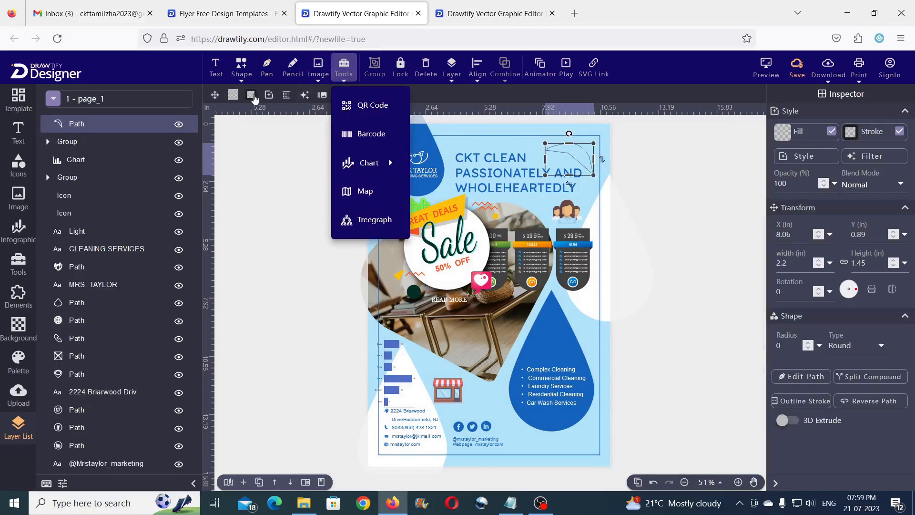
click(275, 194)
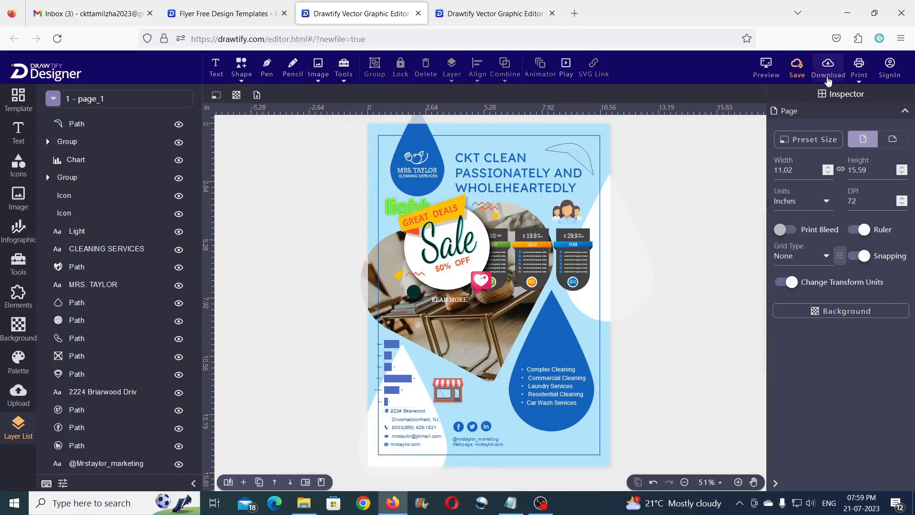
Request an image download of the flyer and sign up with the Google account that is already signed in
click(832, 66)
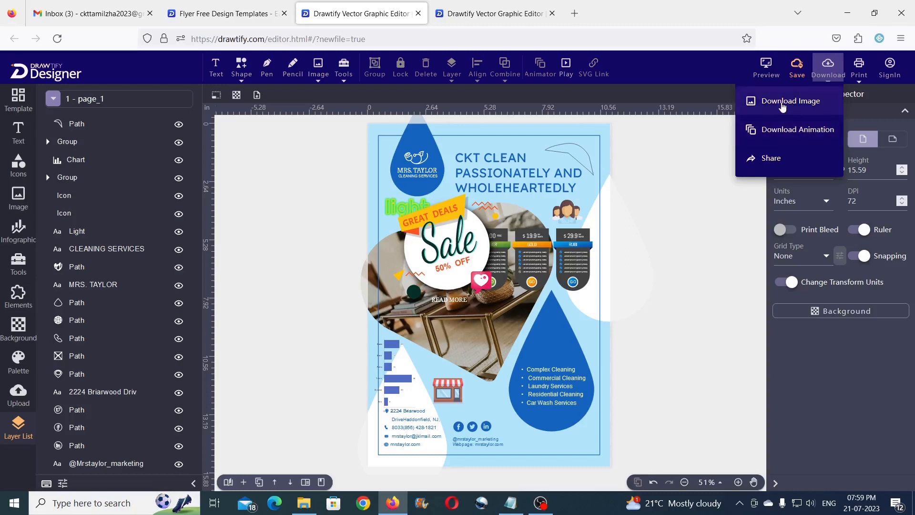
click(783, 107)
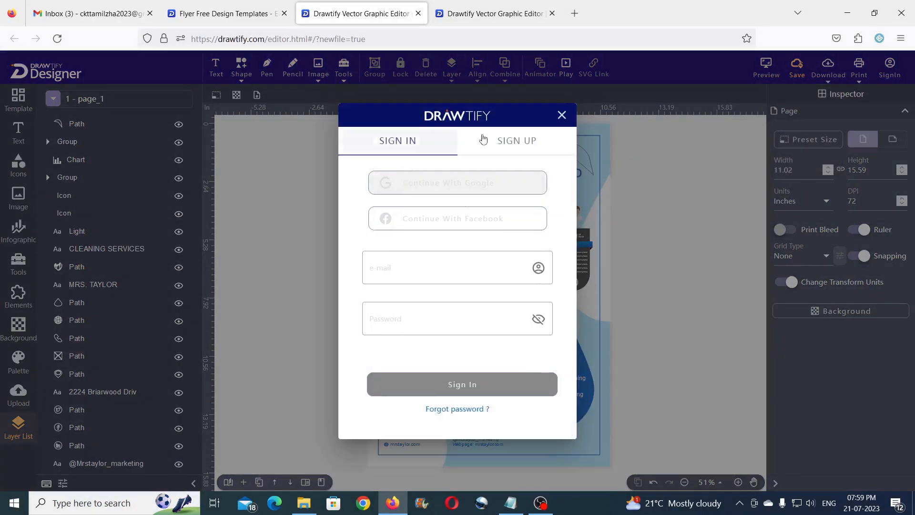
click(518, 143)
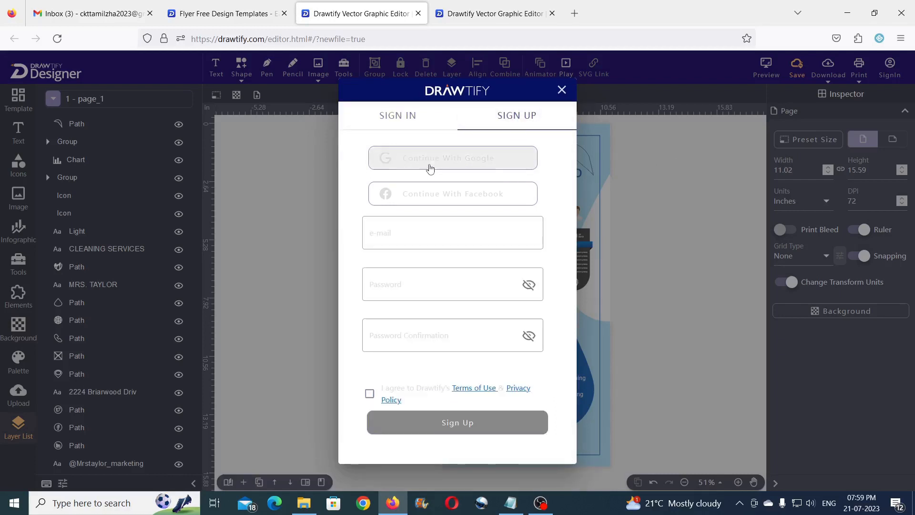
click(443, 161)
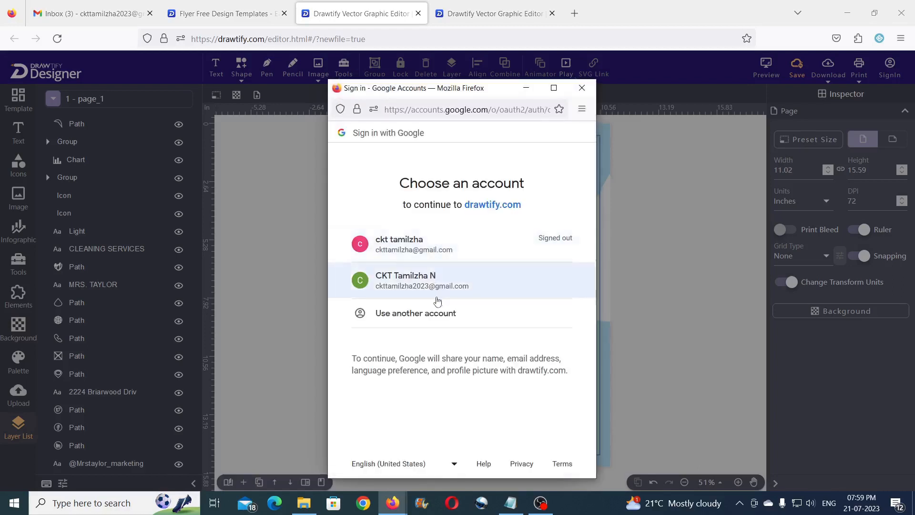
click(426, 284)
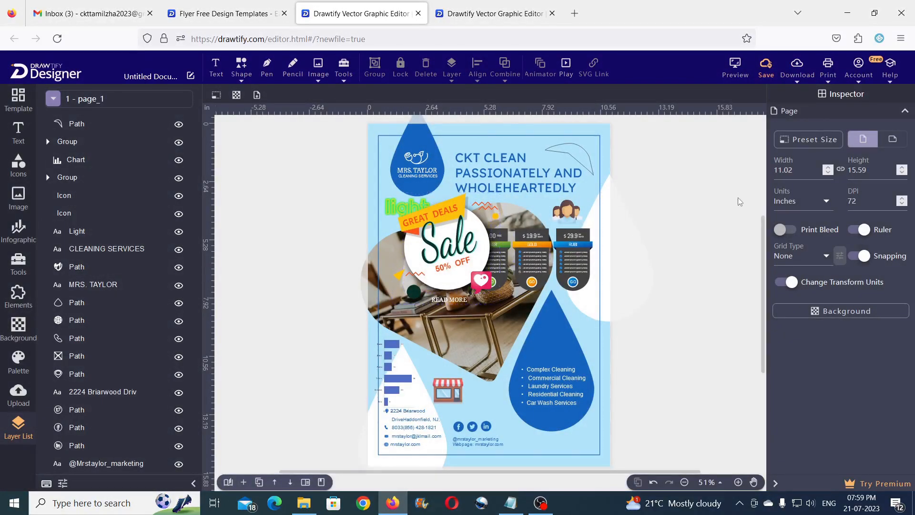
Download the flyer page as a JPG image at 72 DPI and 1x scale, saving the file to the computer
click(801, 72)
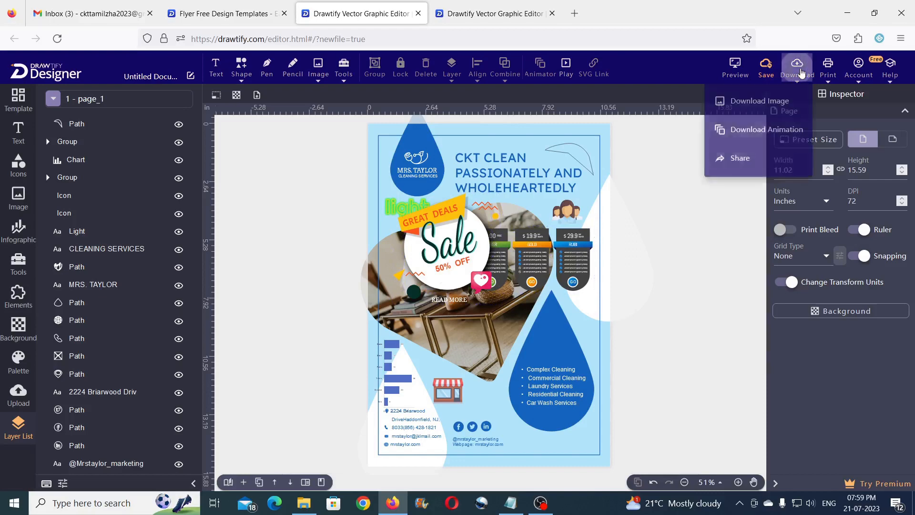
click(773, 105)
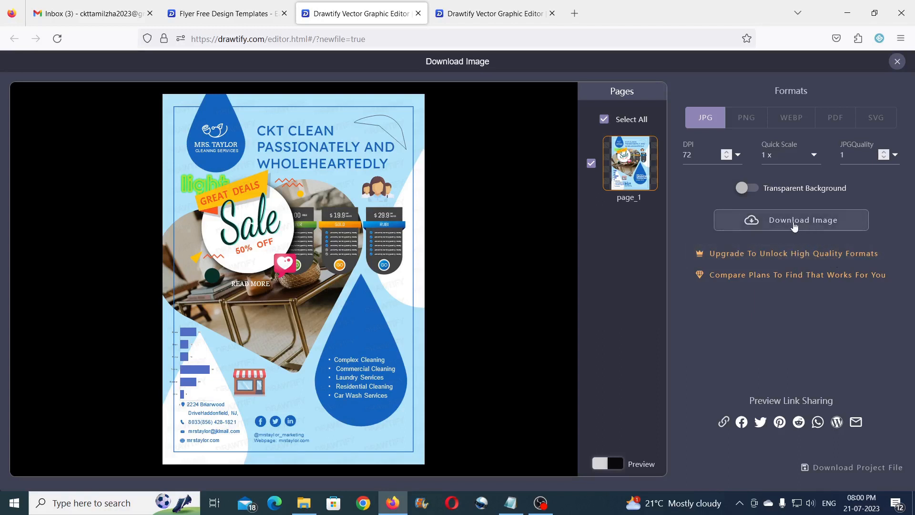
click(795, 226)
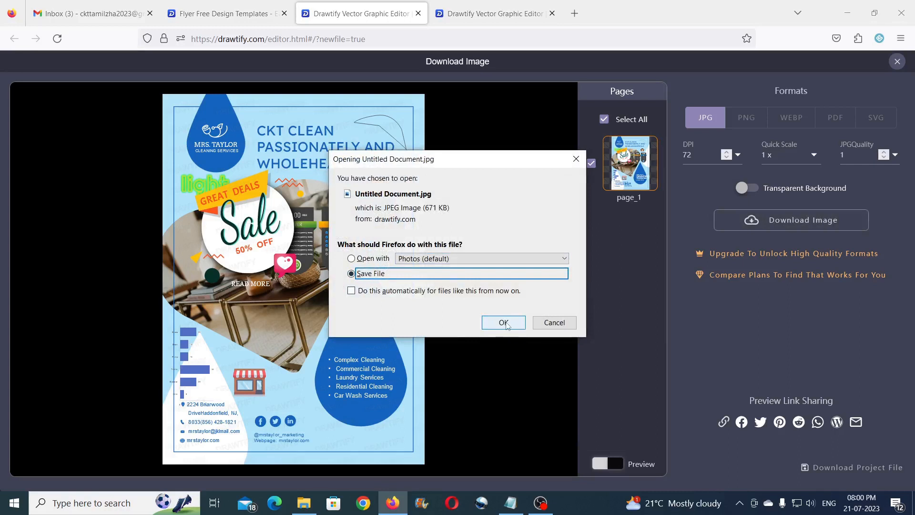
click(505, 324)
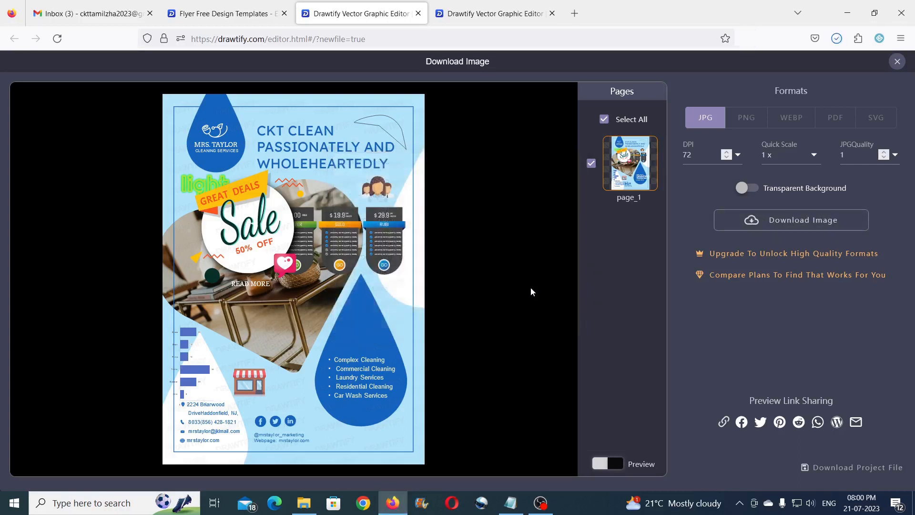
Show the downloaded Untitled Document.jpg in its folder in File Explorer and open the image
click(836, 48)
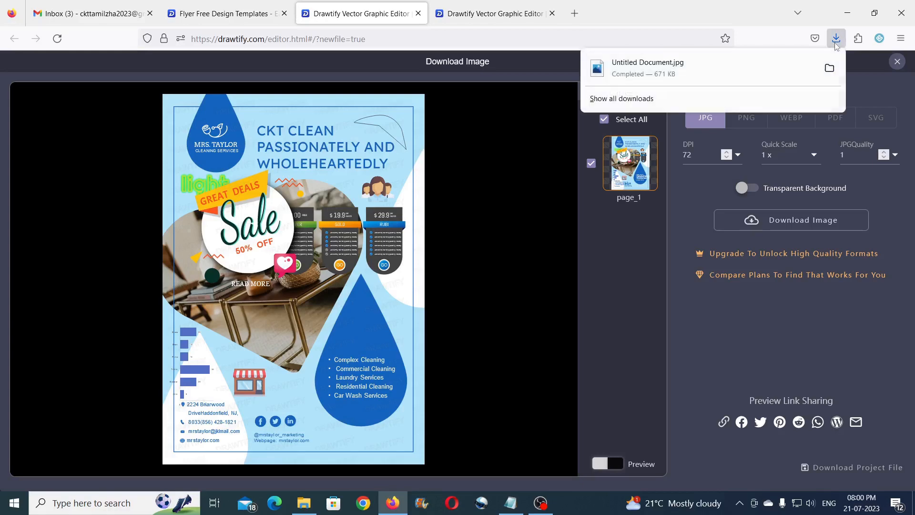
click(831, 70)
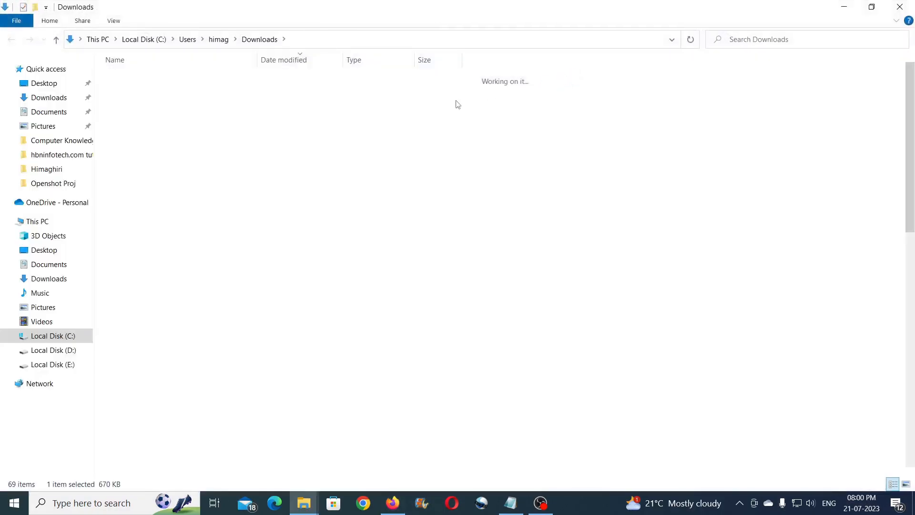
double_click(159, 93)
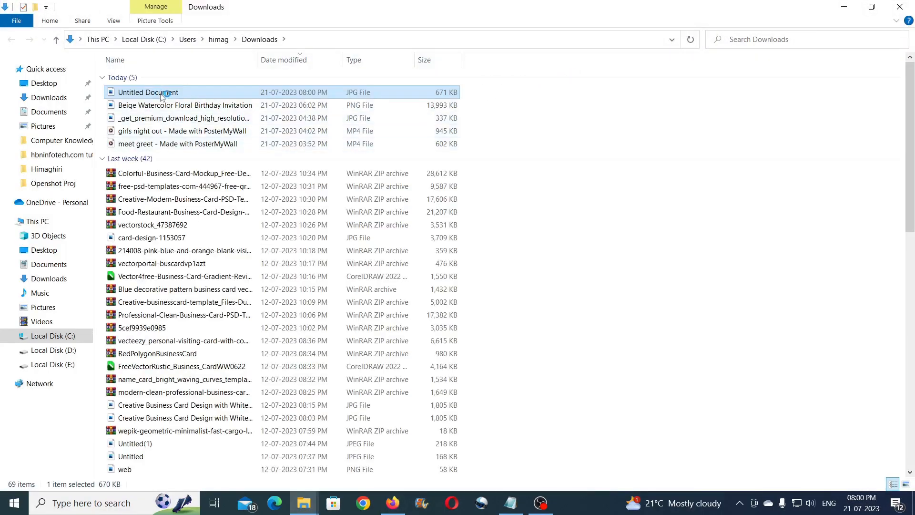